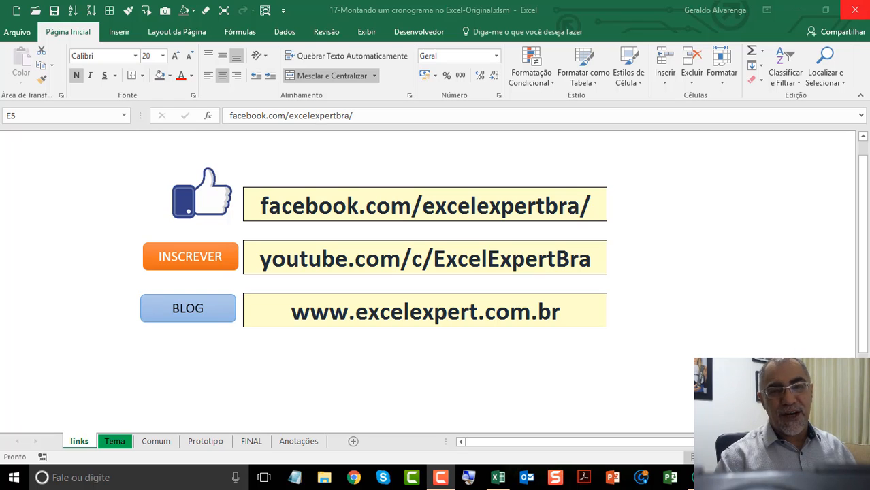
Step: Review the Facebook, YouTube and blog links on the links sheet and open the Tema sheet to read the lesson's objective
click(450, 213)
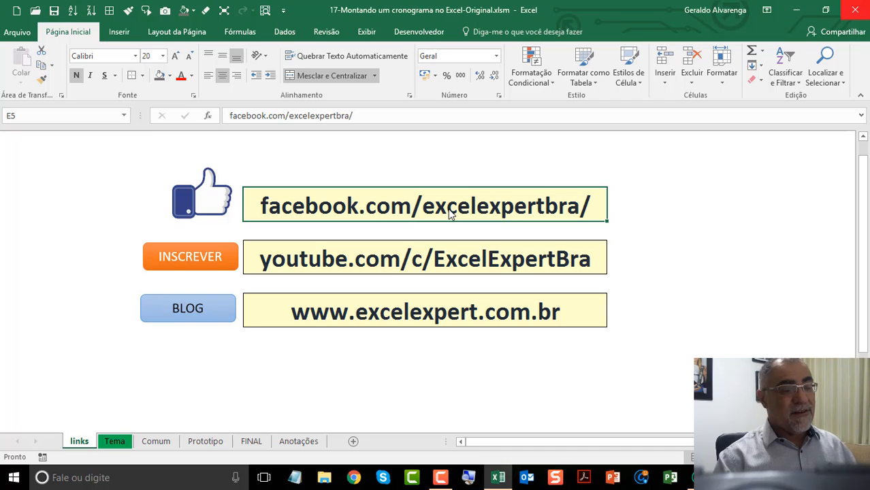
click(467, 260)
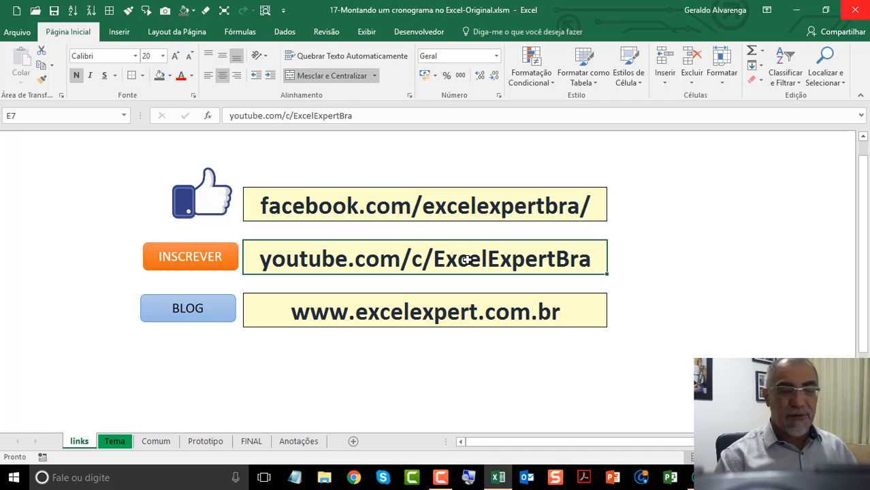
click(450, 316)
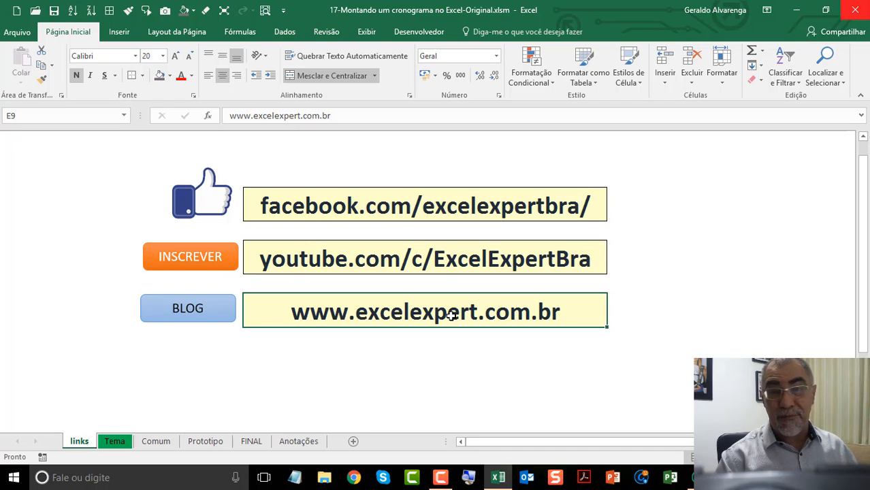
click(129, 440)
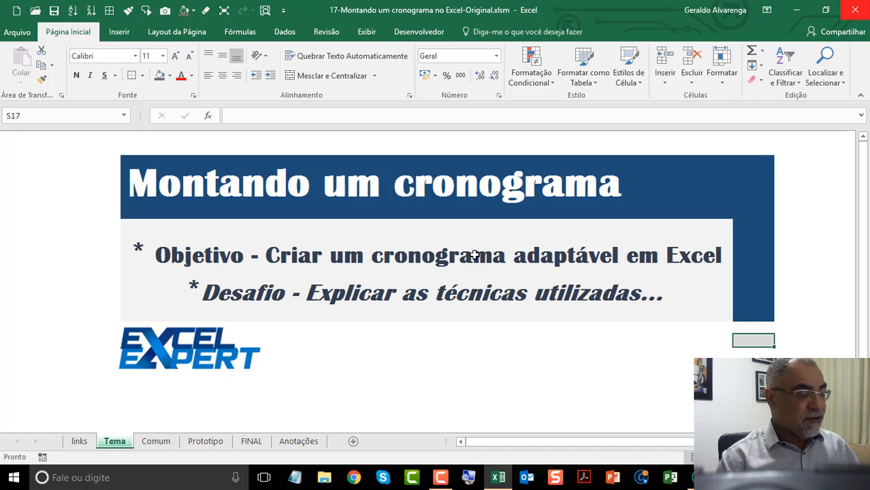
Step: On the Comum sheet, enter atv1 in B3 and fill the activity series down to atv9 in B11
click(172, 442)
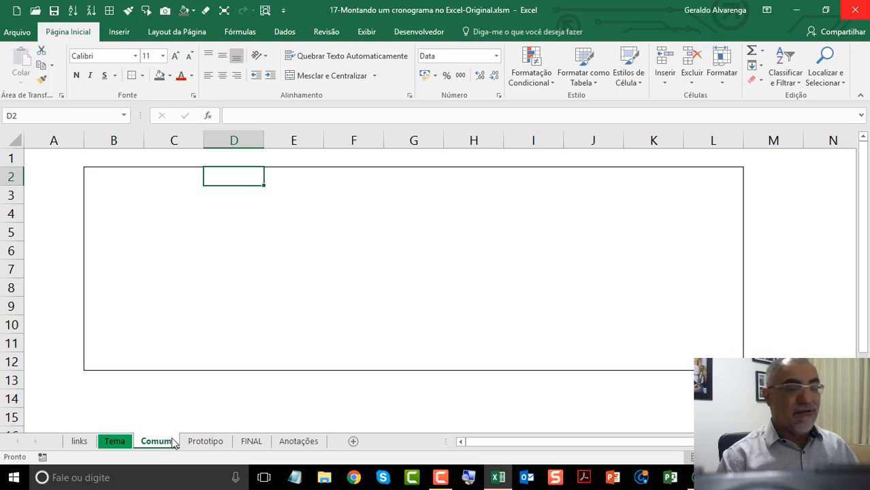
click(123, 200)
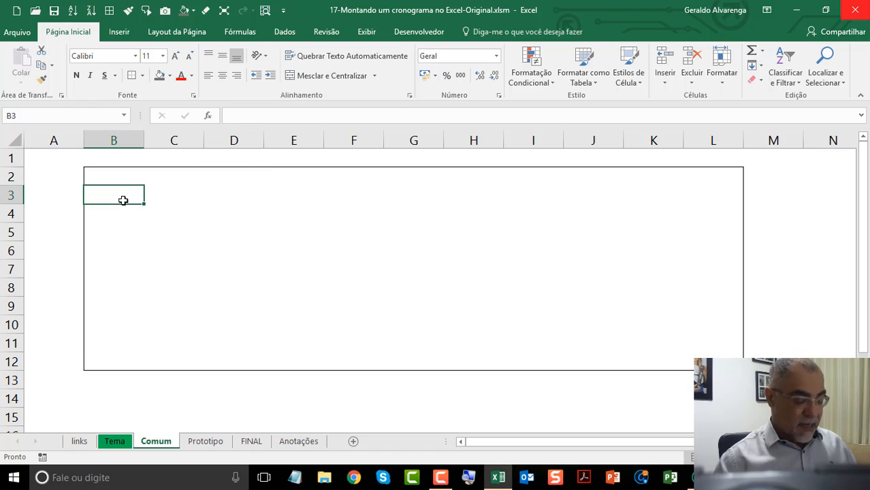
text(atv1)
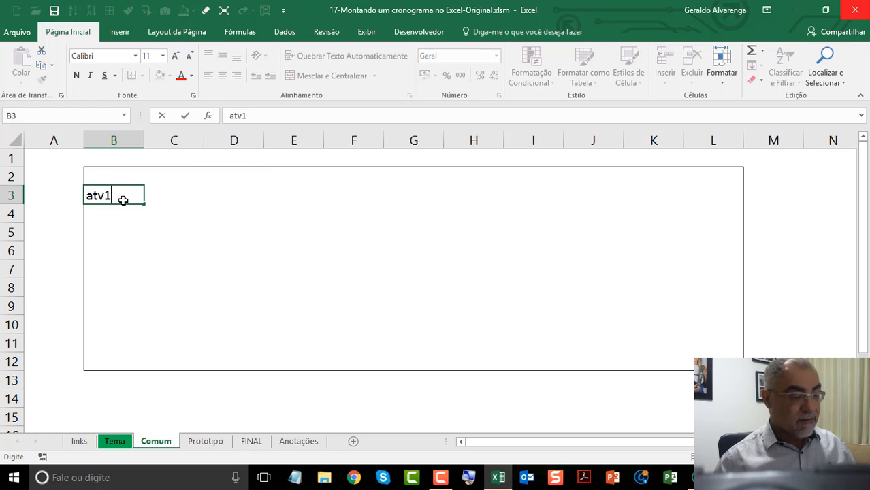
key(Return)
click(124, 198)
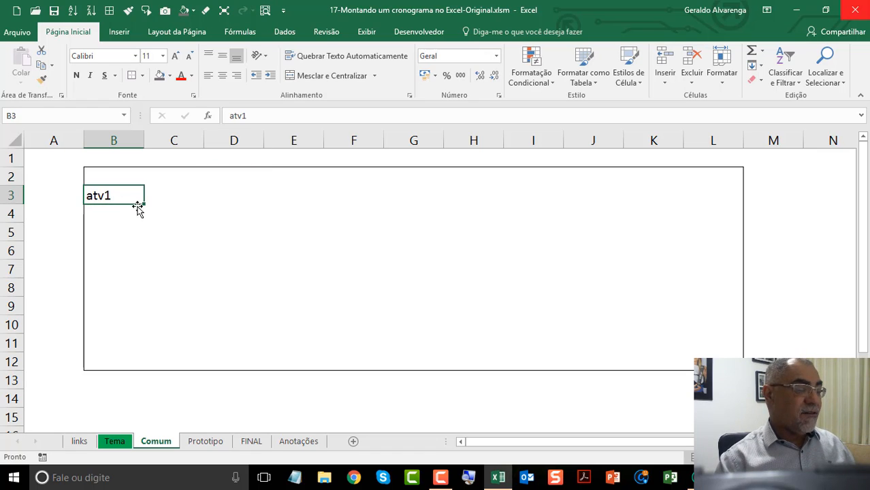
drag(143, 204, 146, 345)
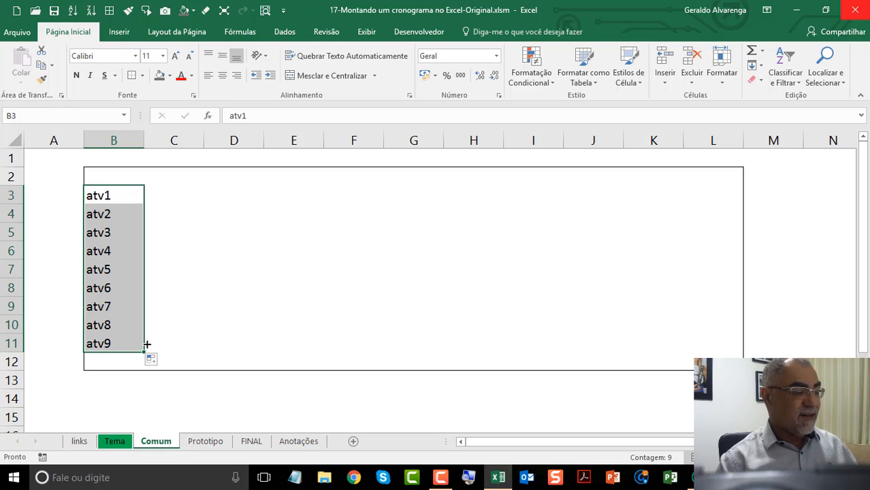
Step: Enter the current date 11/02/2017 in C2 and 13/2 in D2, and extend the two-day date series across to L2
click(171, 173)
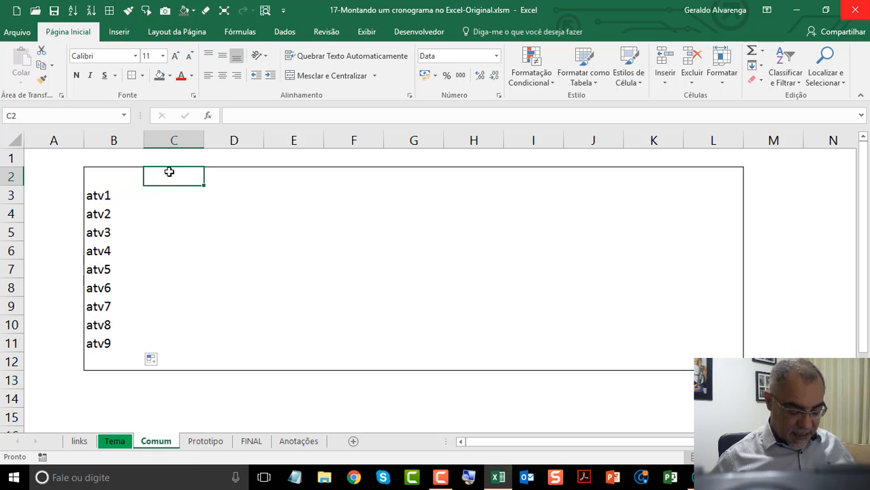
key(ctrl+semicolon)
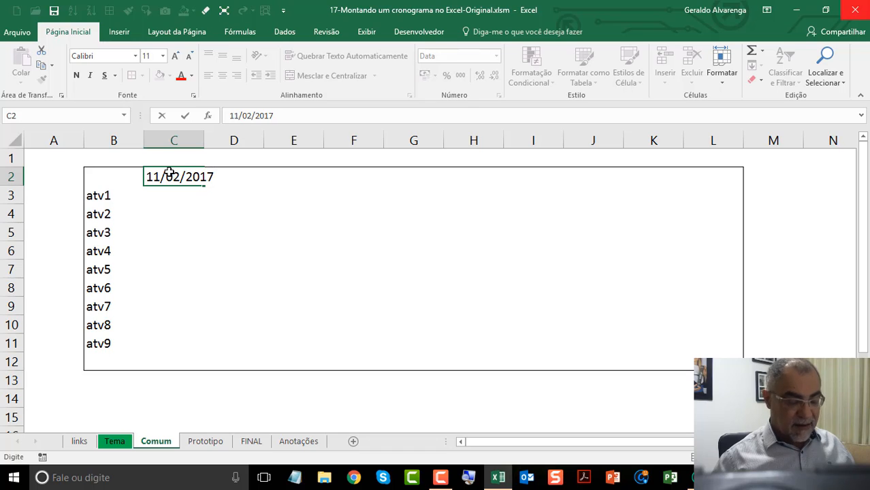
key(Return)
click(215, 175)
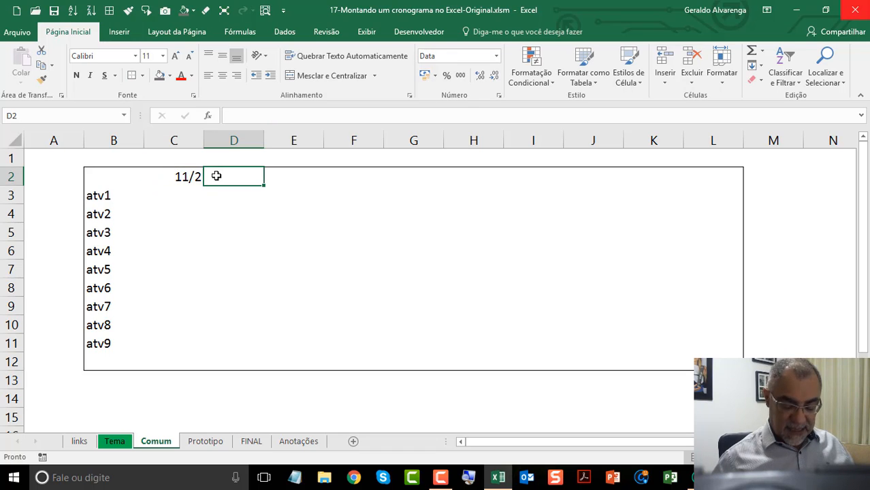
text(13/2)
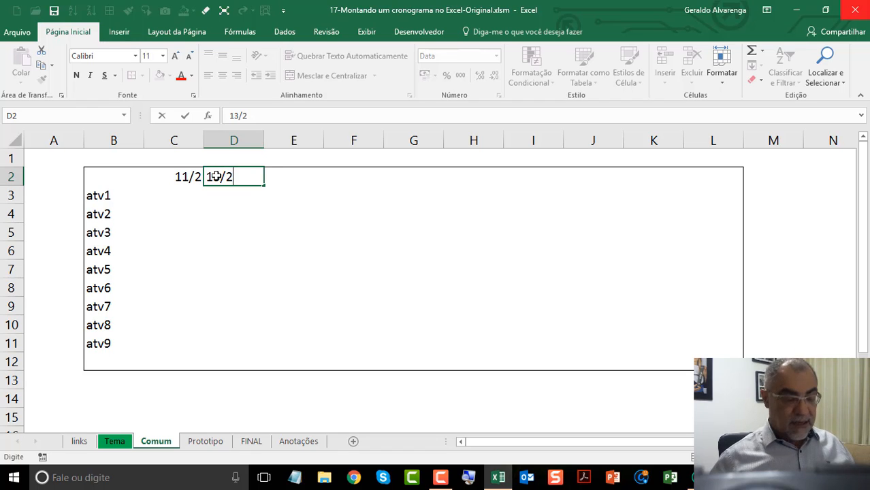
key(Return)
drag(181, 178, 722, 189)
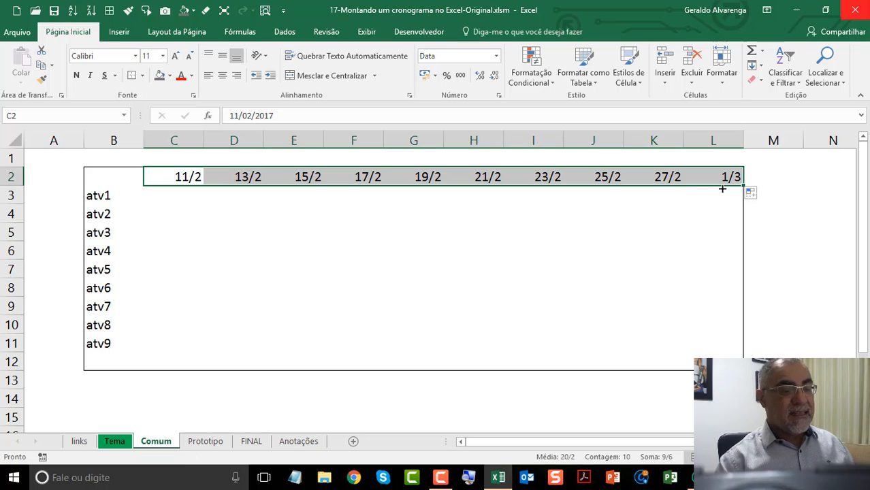
Step: Shade cell C3, the first date of atv1, with a dark blue-gray fill
click(211, 207)
click(182, 199)
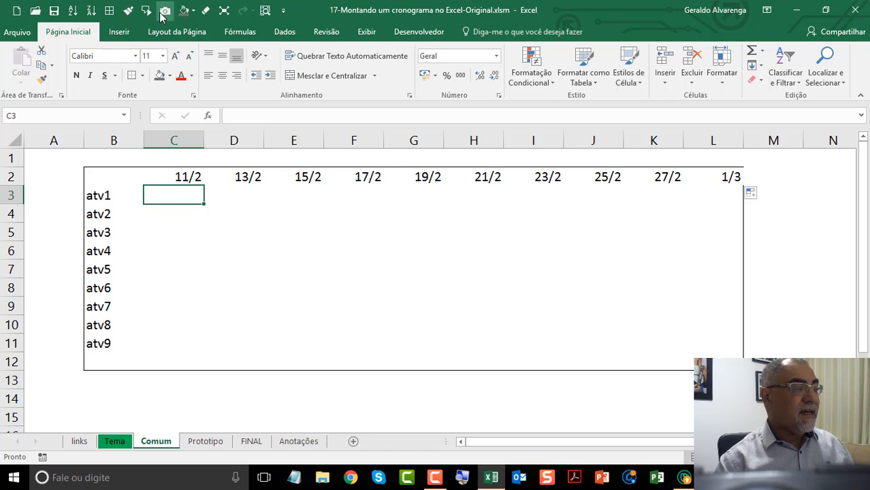
click(193, 10)
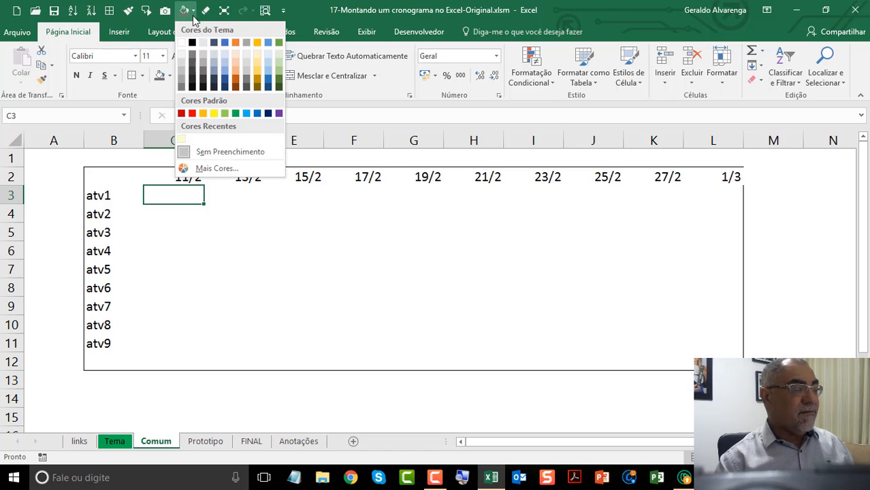
click(214, 80)
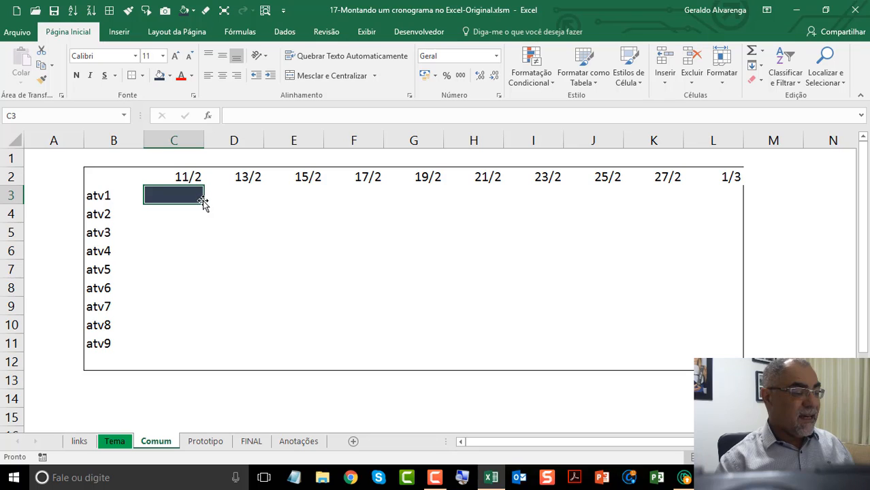
Step: Extend the dark shading into staggered schedule bars: C3:D3, D4:E4, E5:I5, G6:H6 and H7:I7 for atv1 to atv5
drag(203, 203, 557, 243)
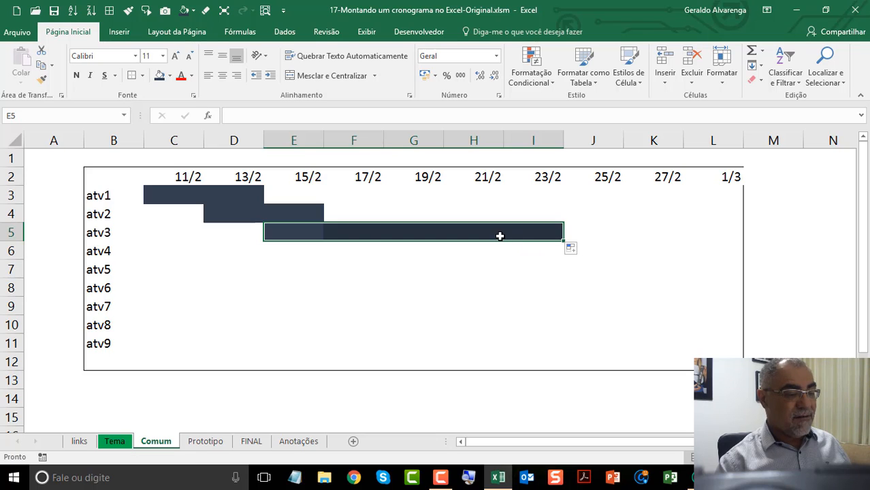
click(468, 231)
drag(423, 231, 559, 275)
click(534, 309)
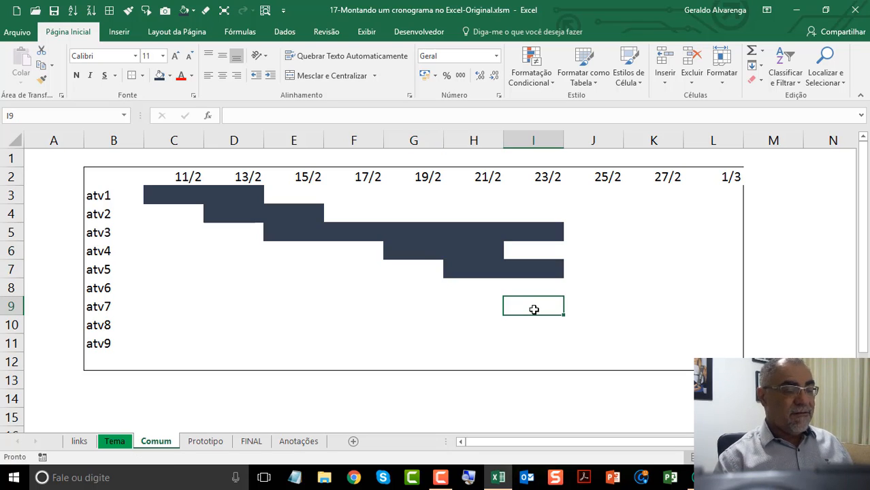
click(243, 179)
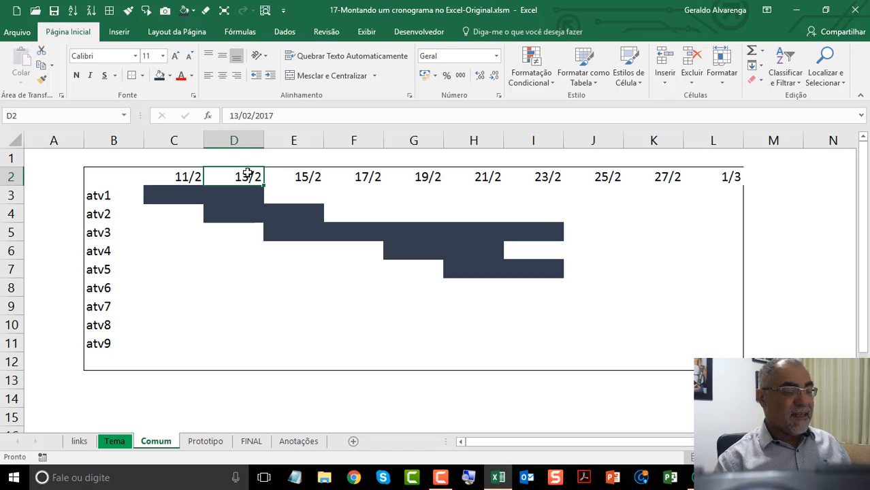
click(379, 179)
click(415, 181)
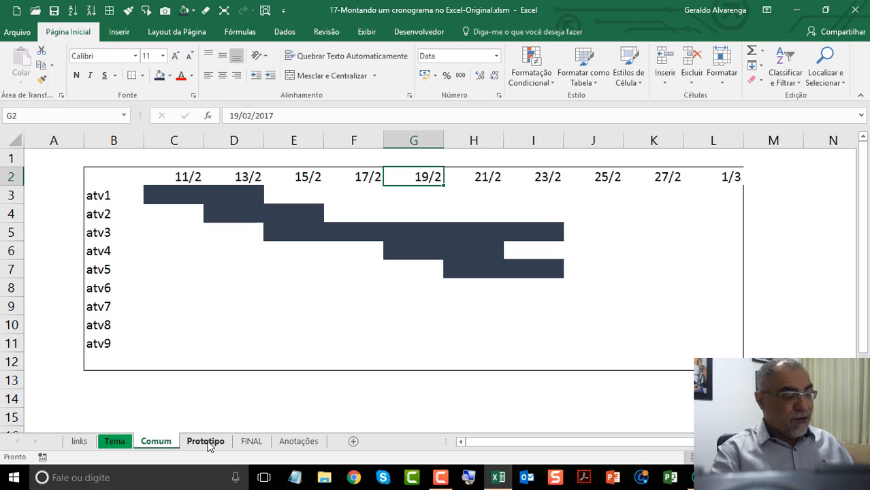
Step: Read the notes on building the data table on the Anotações sheet and glance at the task table on the Prototipo sheet
click(288, 443)
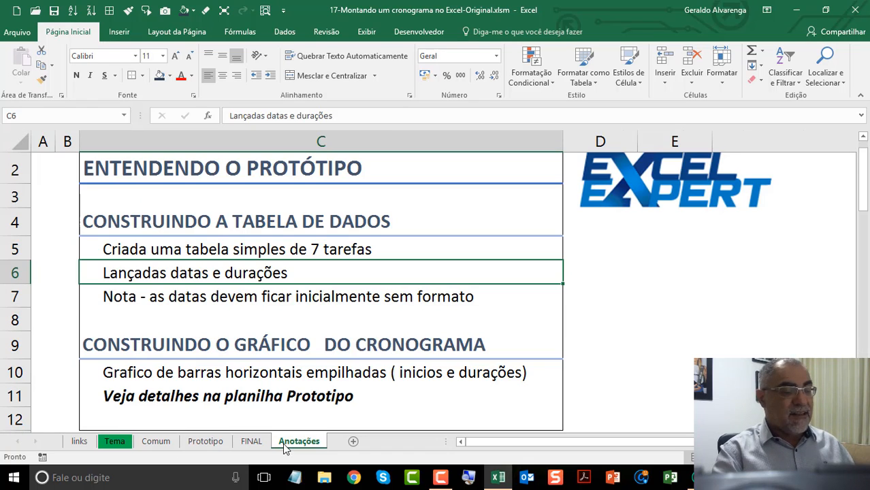
click(352, 165)
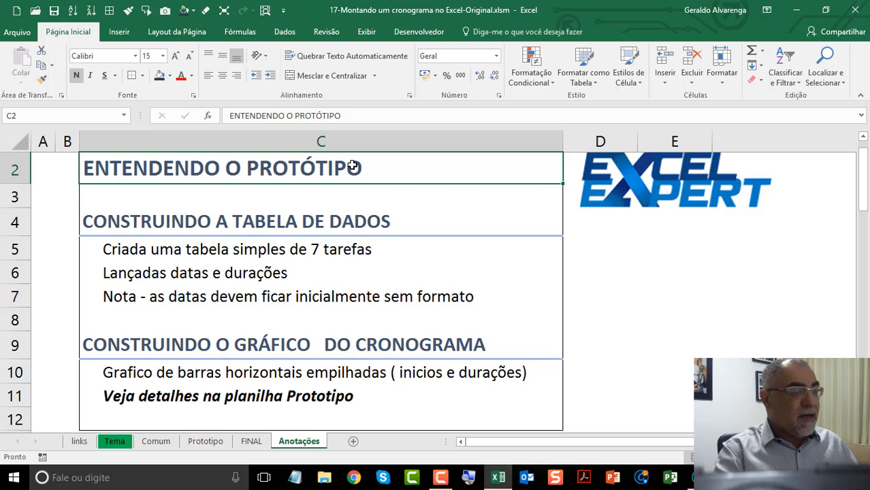
click(202, 226)
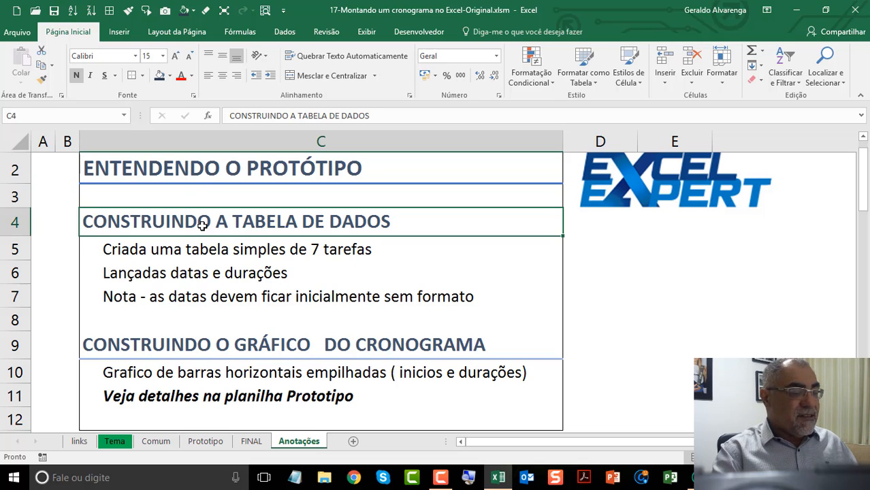
click(193, 445)
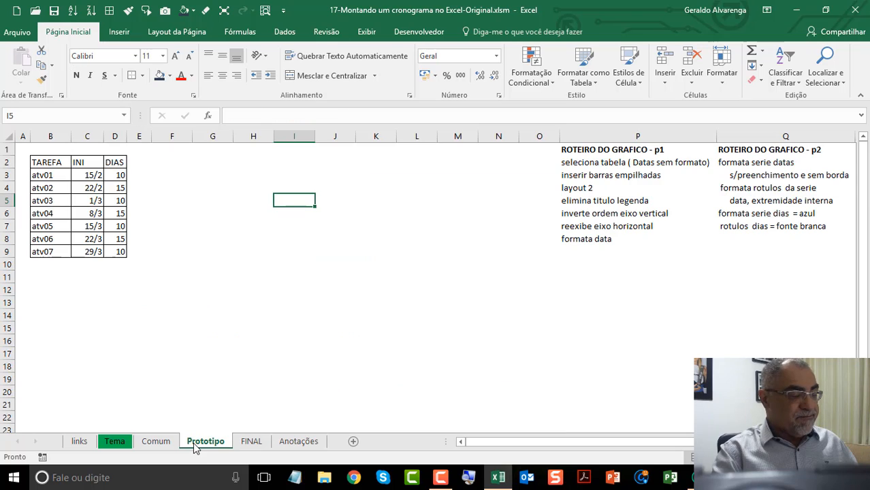
click(297, 443)
click(220, 250)
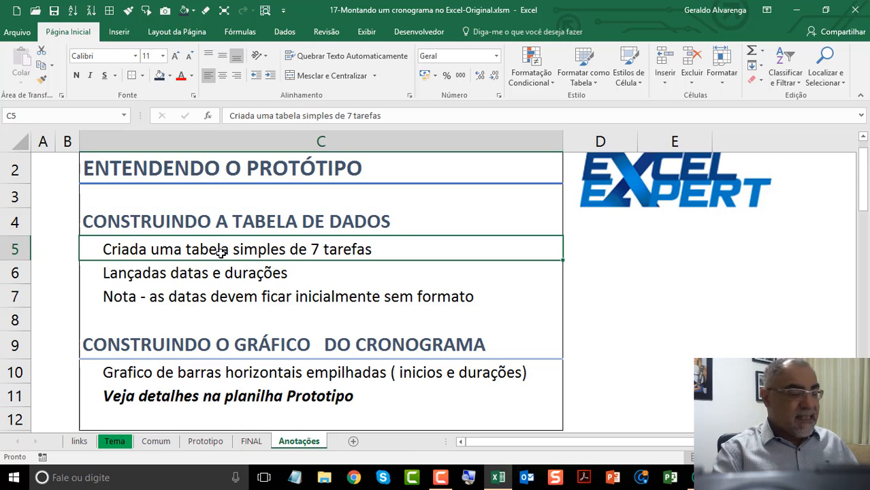
click(203, 272)
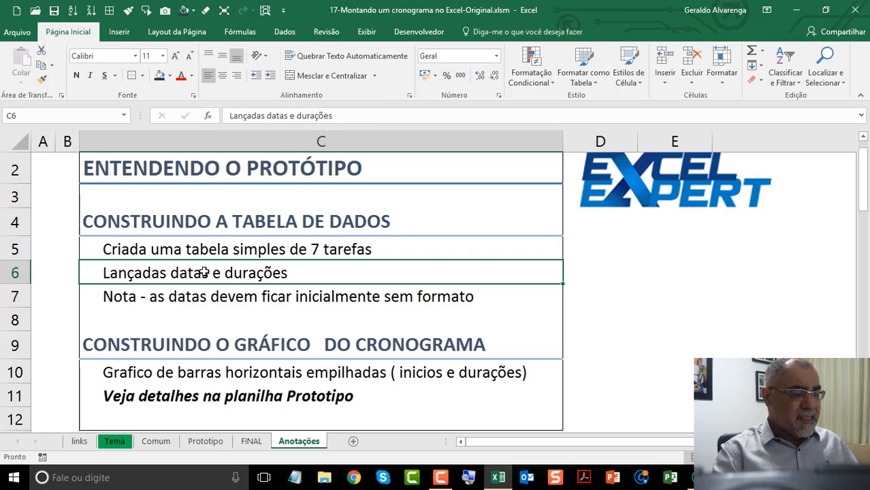
click(215, 302)
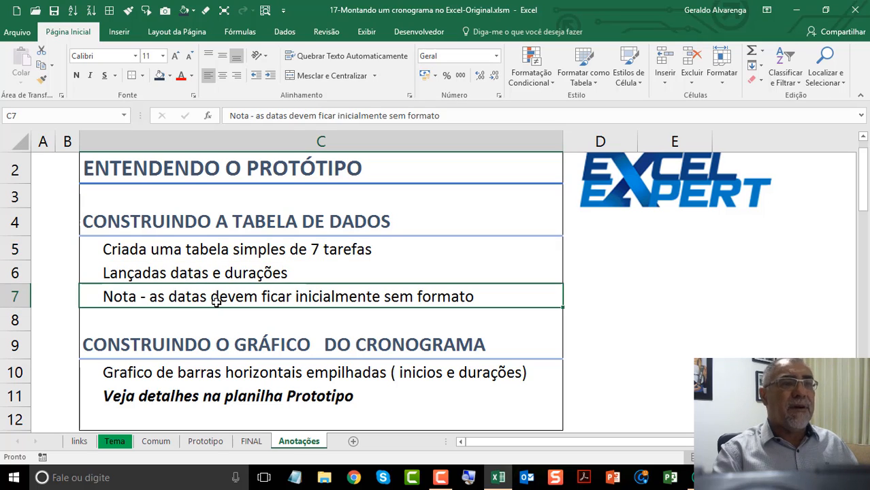
Step: On the Prototipo sheet, change the number format of the INI start dates in C3:C9 to Geral
click(217, 442)
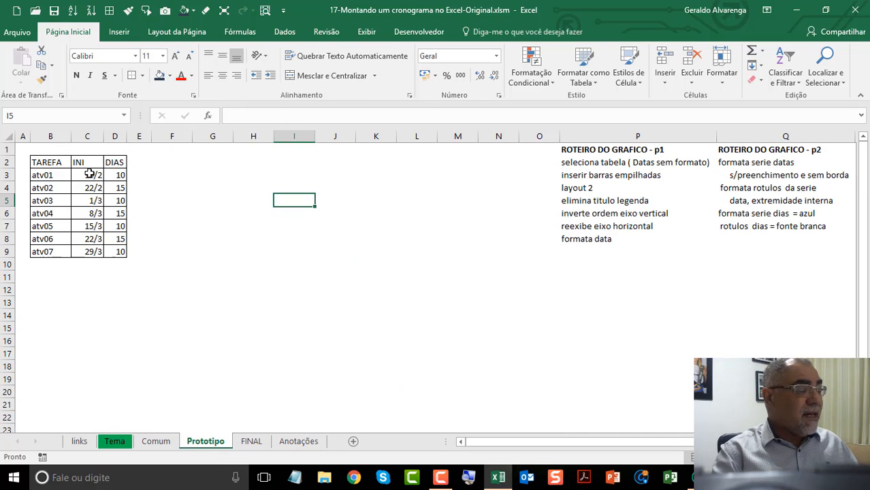
drag(88, 174, 99, 252)
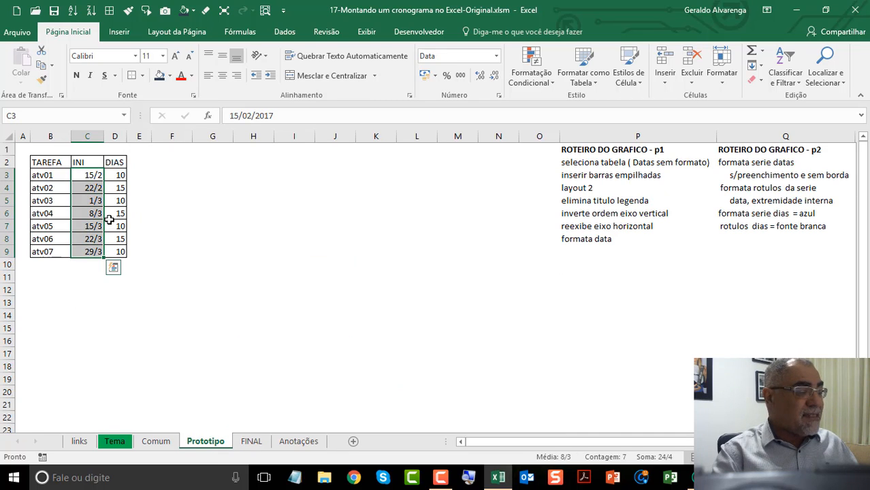
right_click(84, 188)
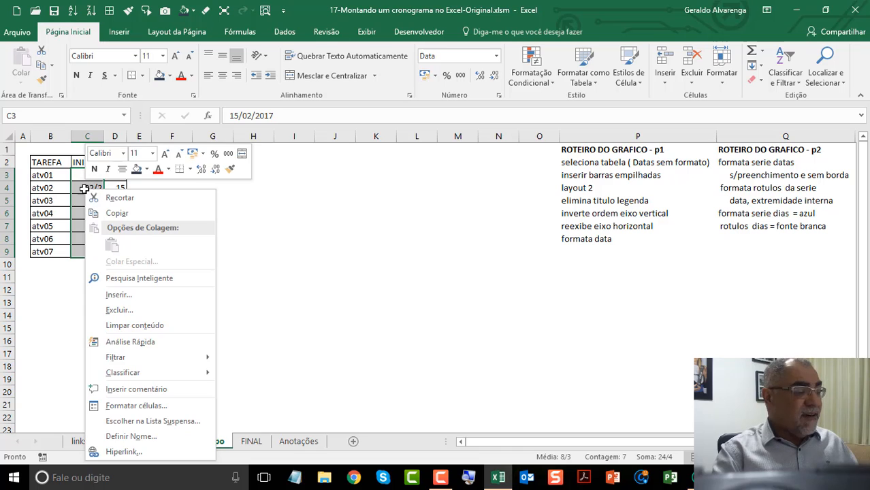
click(161, 406)
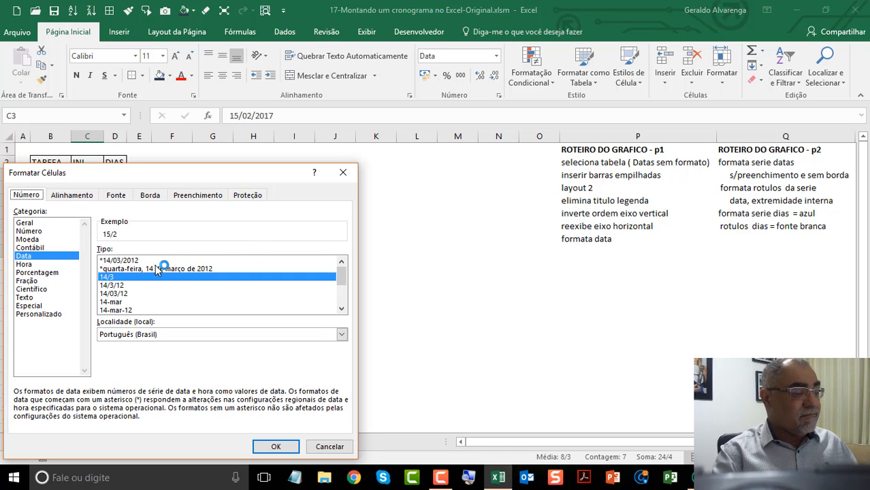
click(47, 223)
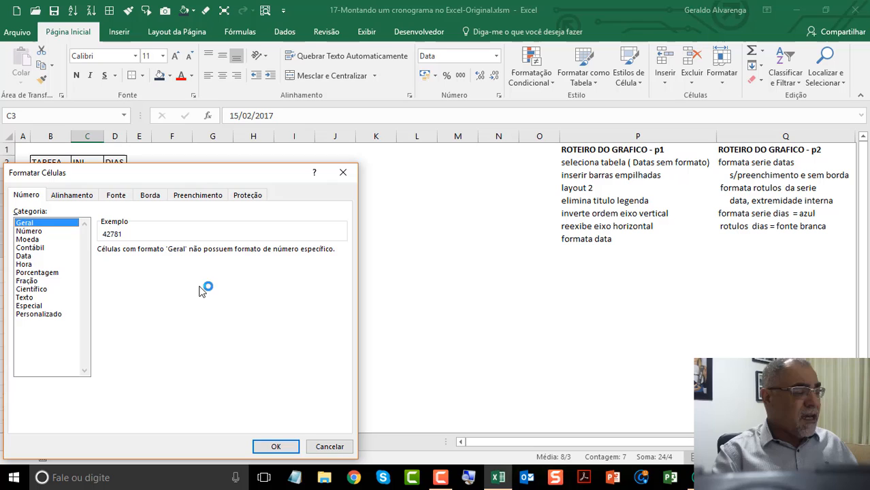
click(281, 447)
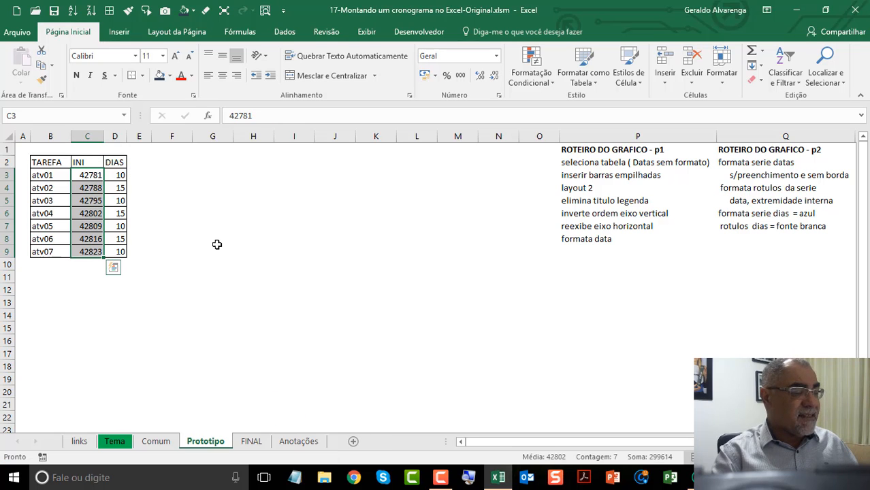
Step: Review the start dates and durations on the Prototipo sheet, and read the notes on building the schedule chart on the Anotações sheet
drag(178, 291, 21, 148)
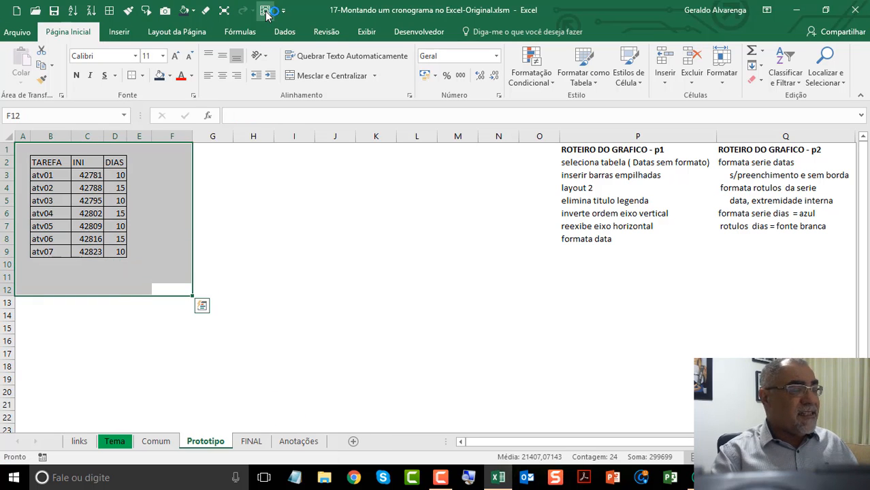
click(111, 164)
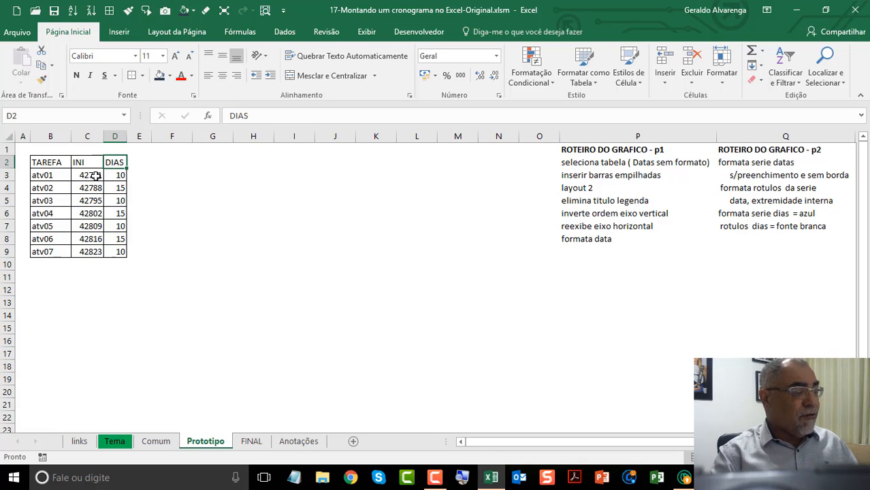
drag(96, 175, 122, 254)
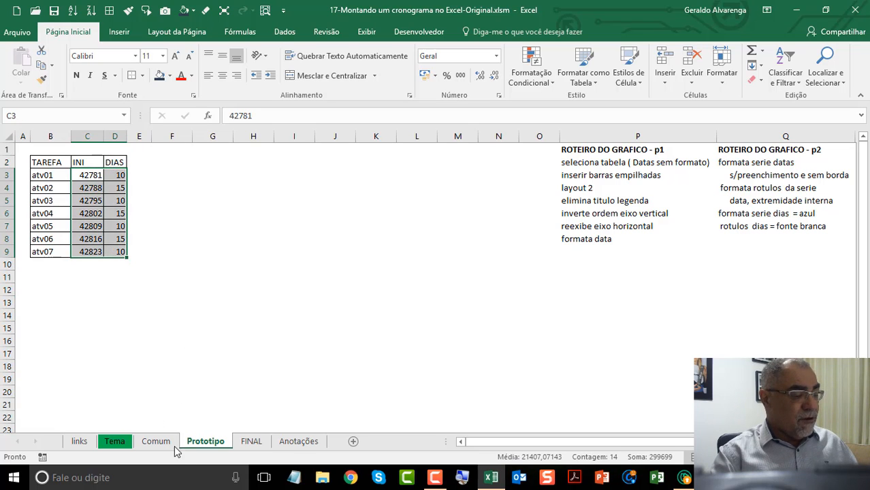
click(297, 443)
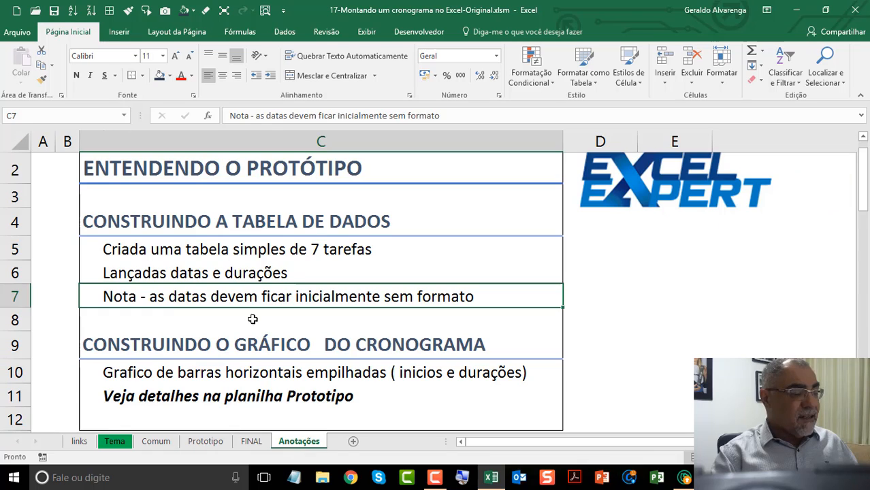
click(212, 347)
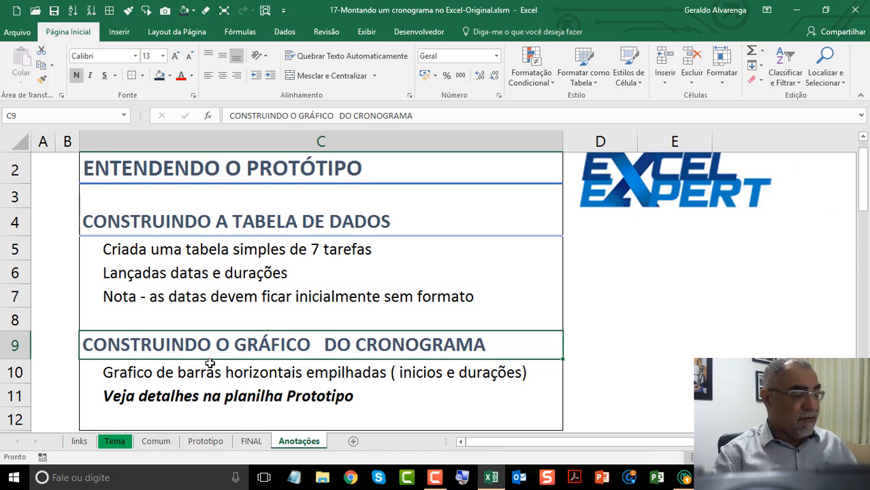
click(209, 371)
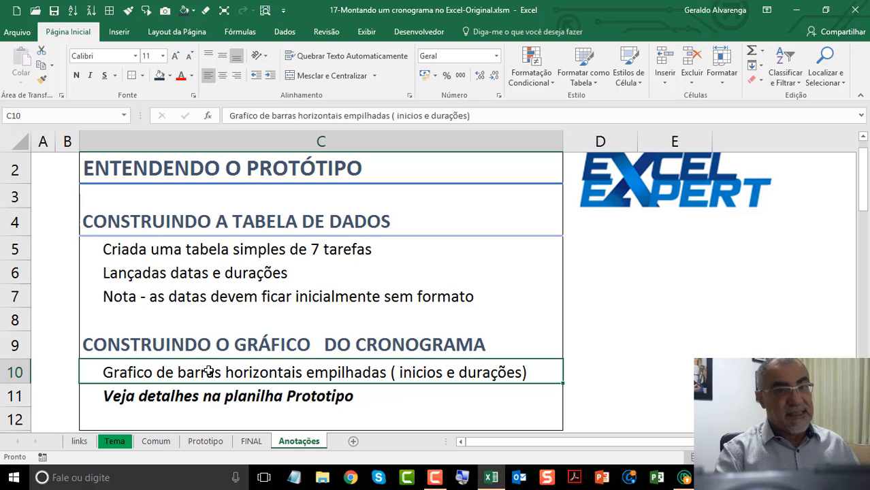
click(251, 399)
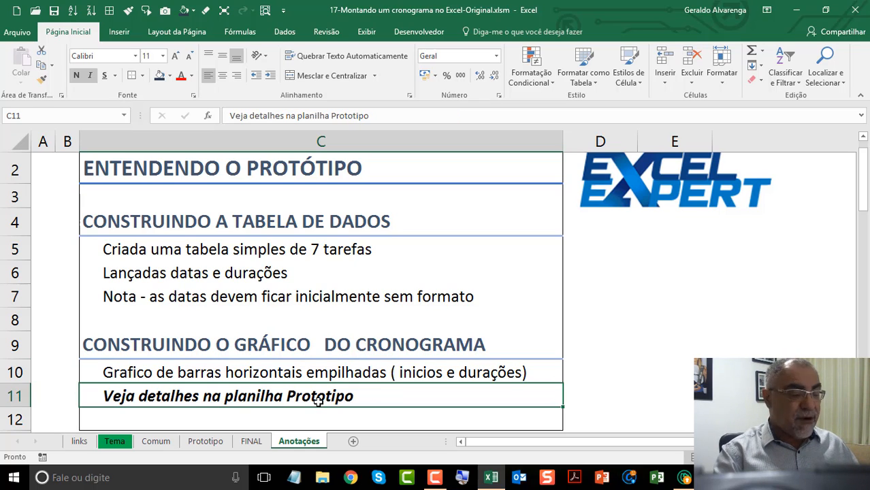
scroll(318, 401, down, 1)
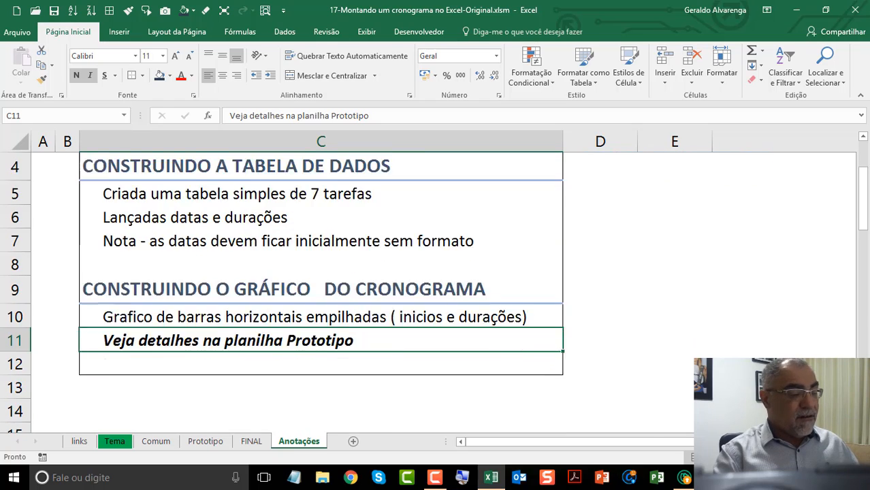
scroll(430, 290, down, 1)
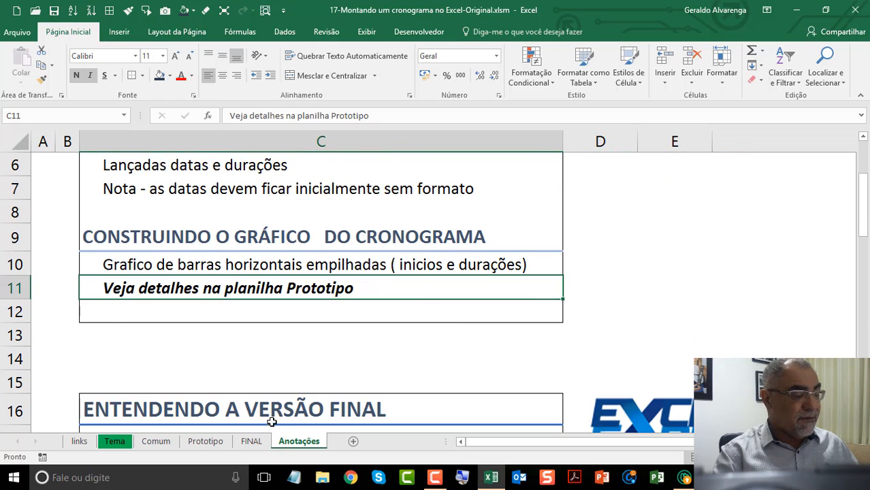
Step: On the Prototipo sheet, insert a 2D stacked bar chart from the task table B2:D9 and position it beside the table
click(206, 442)
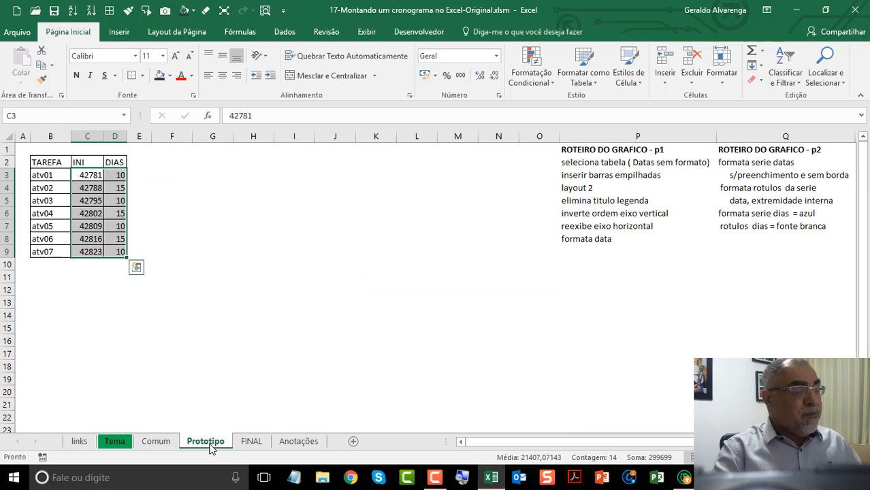
drag(47, 162, 117, 253)
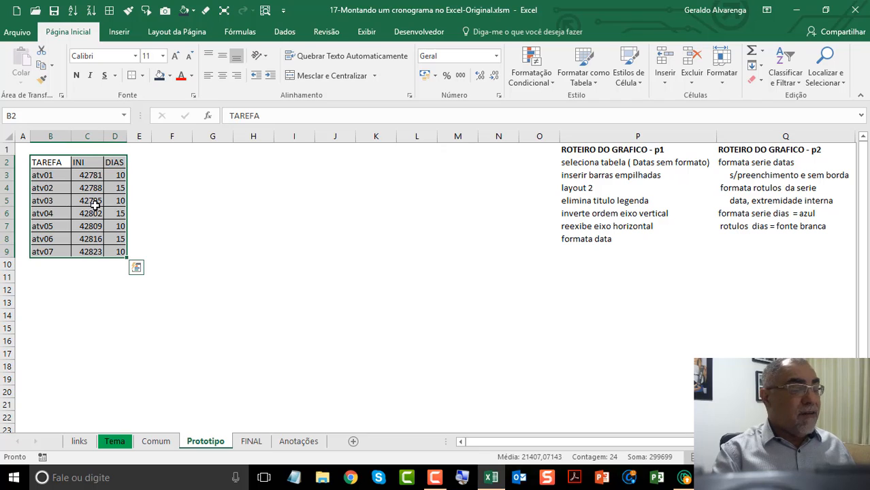
click(122, 34)
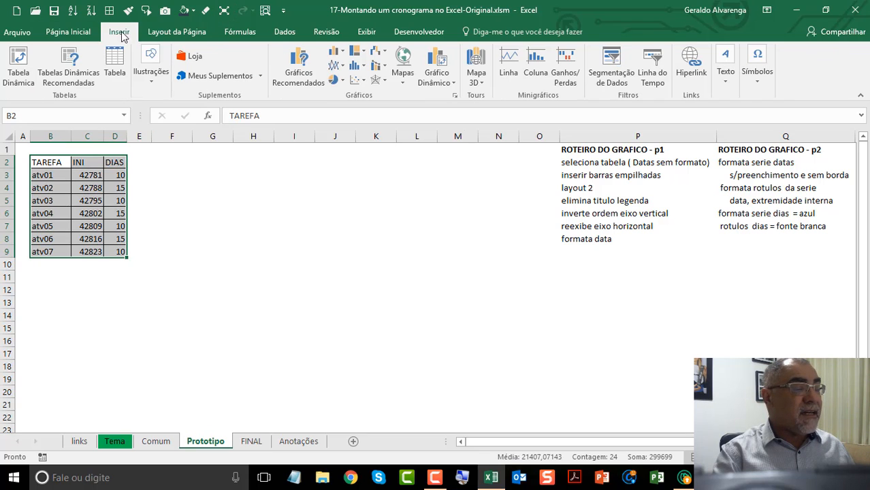
click(343, 53)
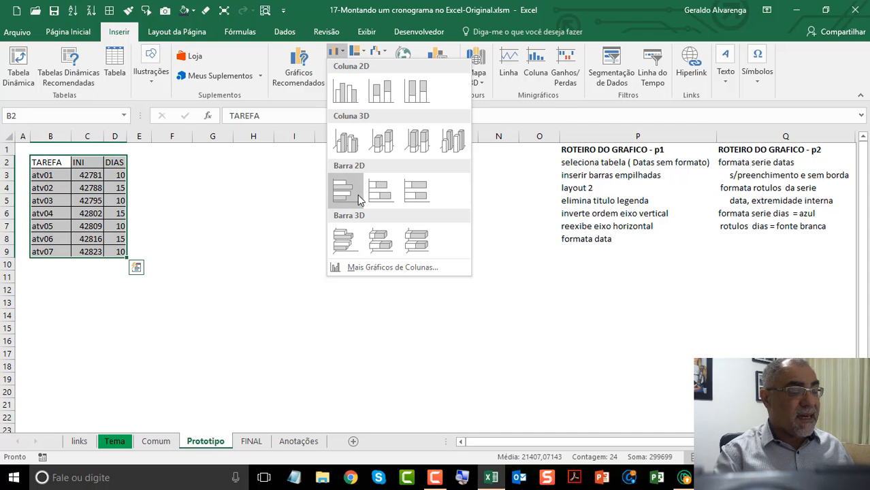
click(378, 195)
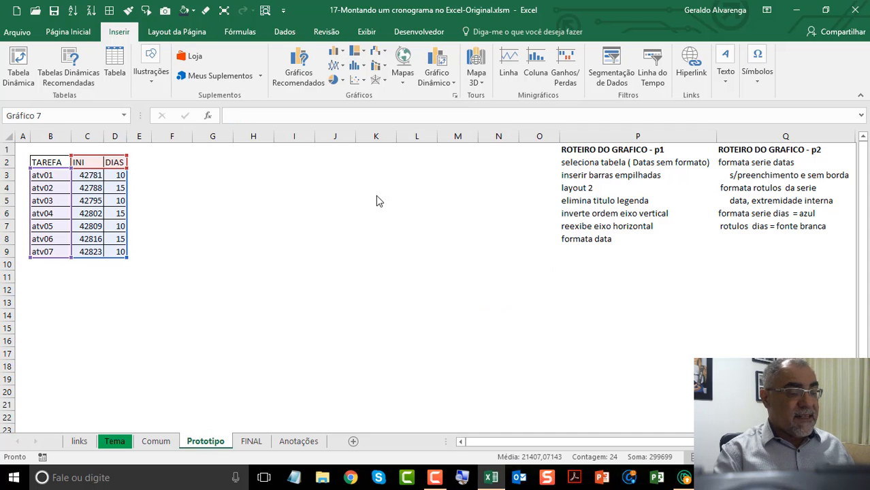
drag(259, 176, 258, 163)
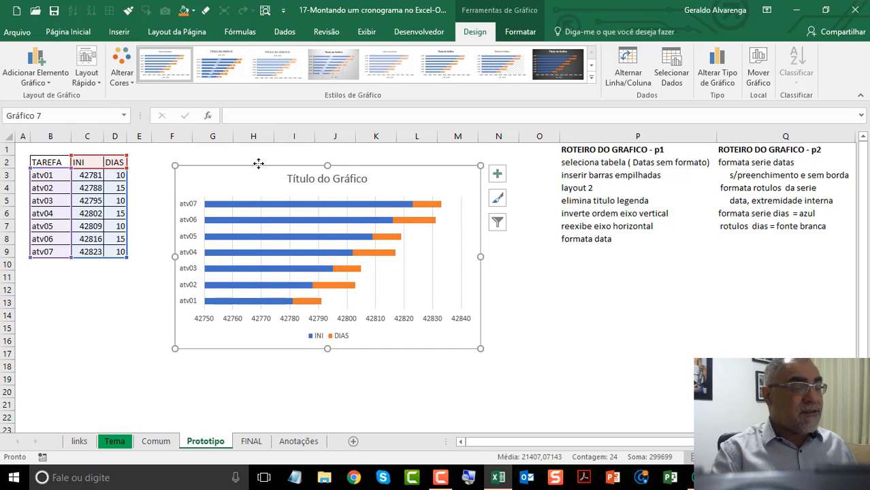
Step: Apply quick layout 2 to the stacked bar chart and delete its title and legend
click(95, 75)
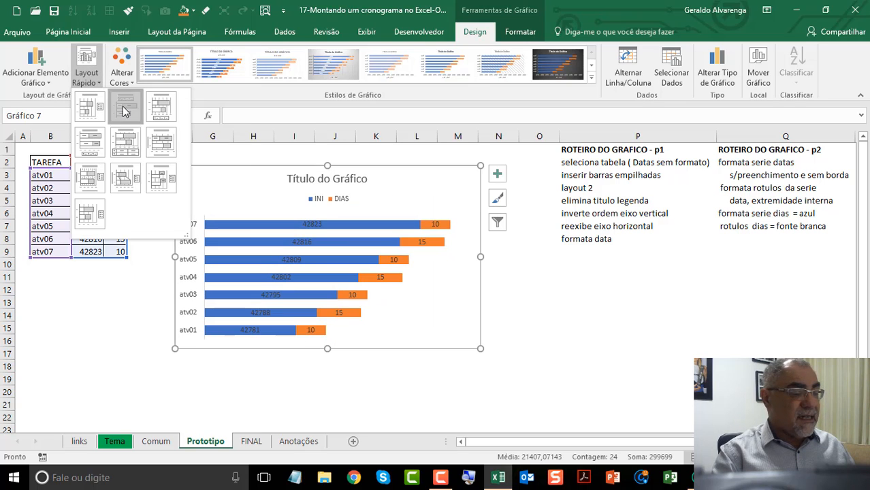
click(124, 111)
click(344, 179)
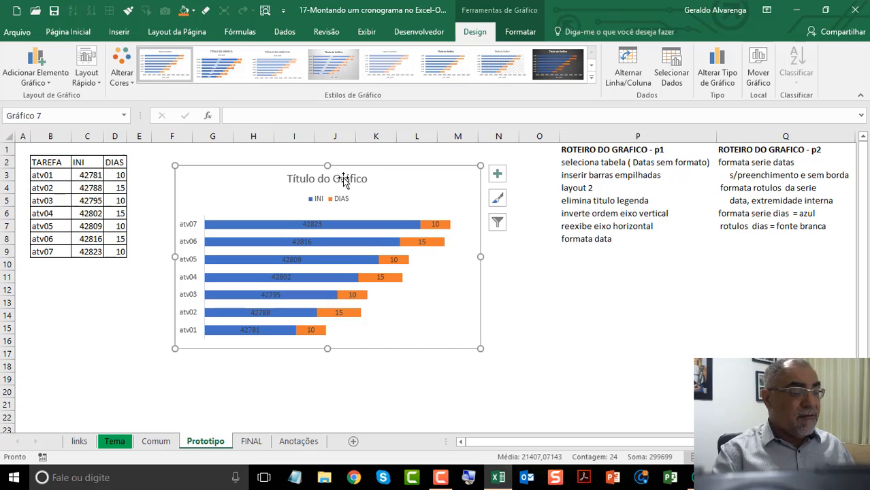
key(Delete)
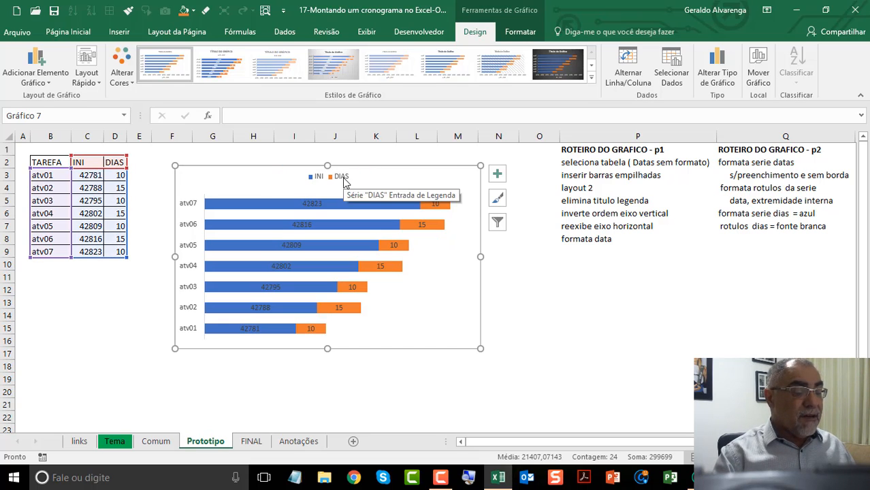
click(343, 178)
key(Delete)
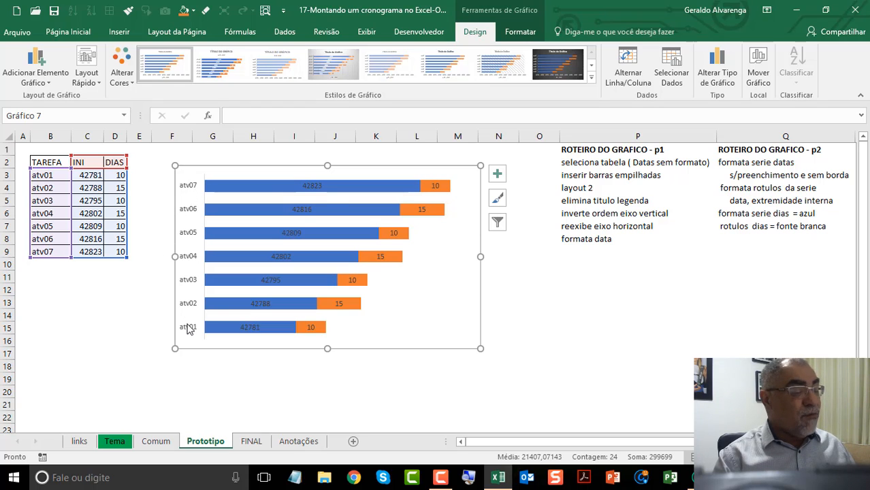
Step: Reverse the category order of the chart's vertical axis so the tasks run from atv01 down to atv07
click(190, 209)
right_click(190, 210)
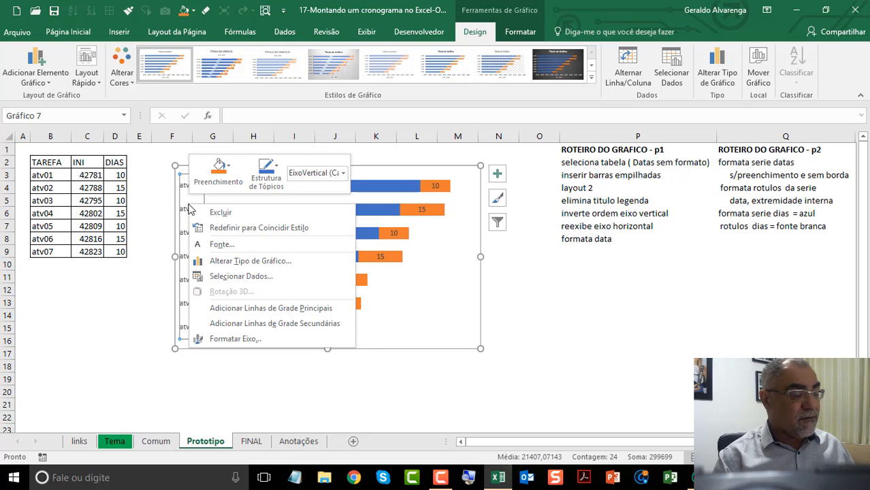
click(260, 339)
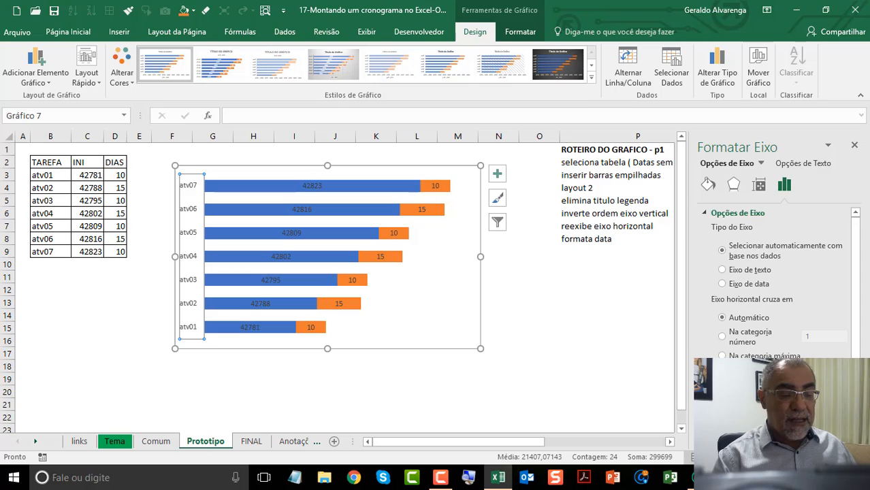
scroll(776, 281, down, 1)
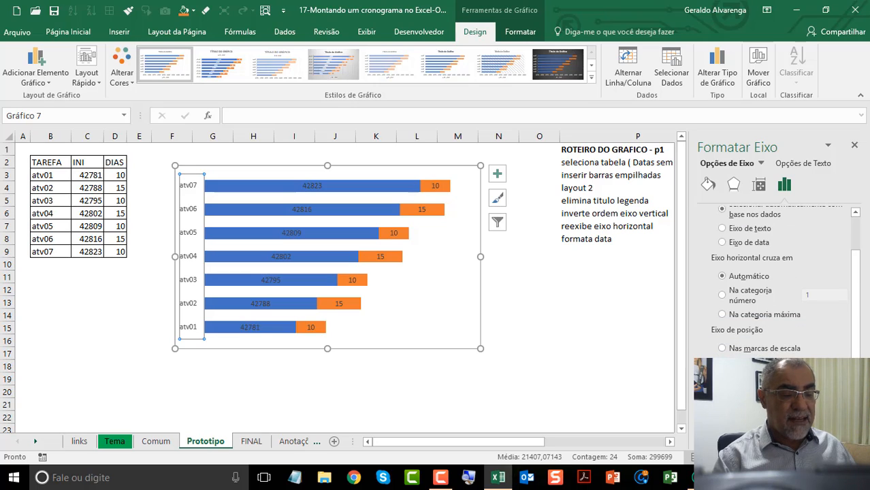
click(722, 378)
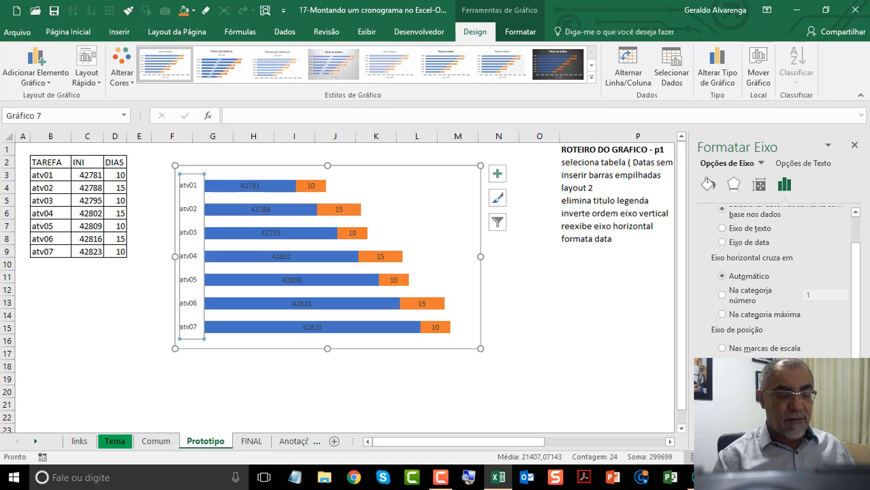
scroll(776, 281, down, 3)
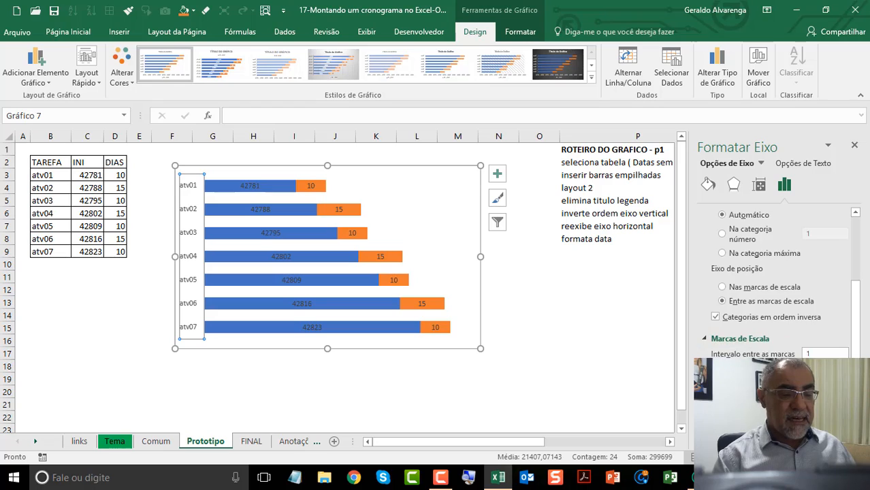
click(790, 313)
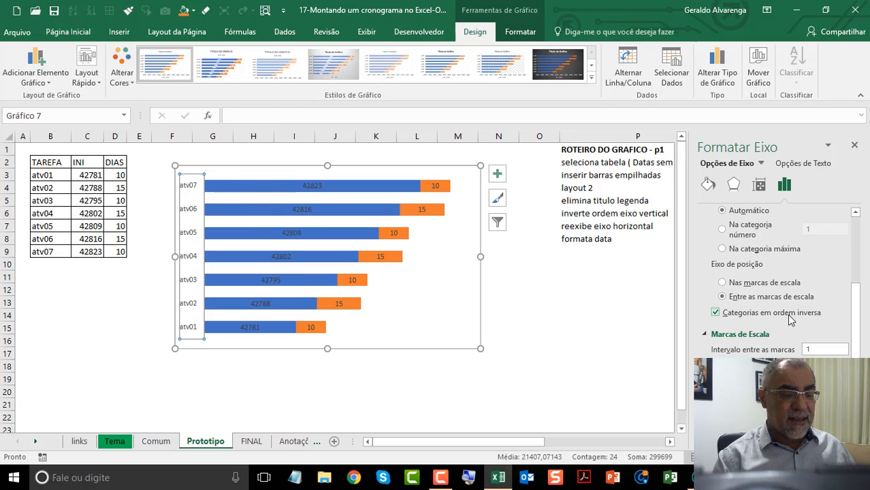
click(790, 313)
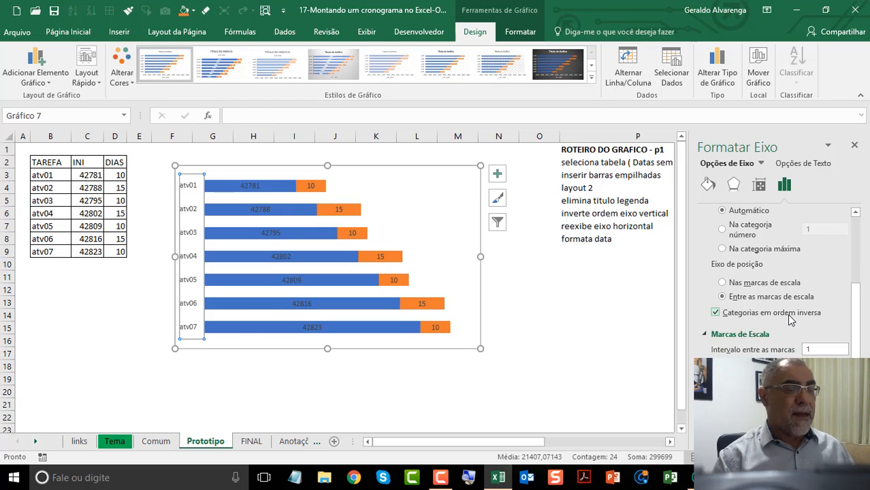
click(854, 147)
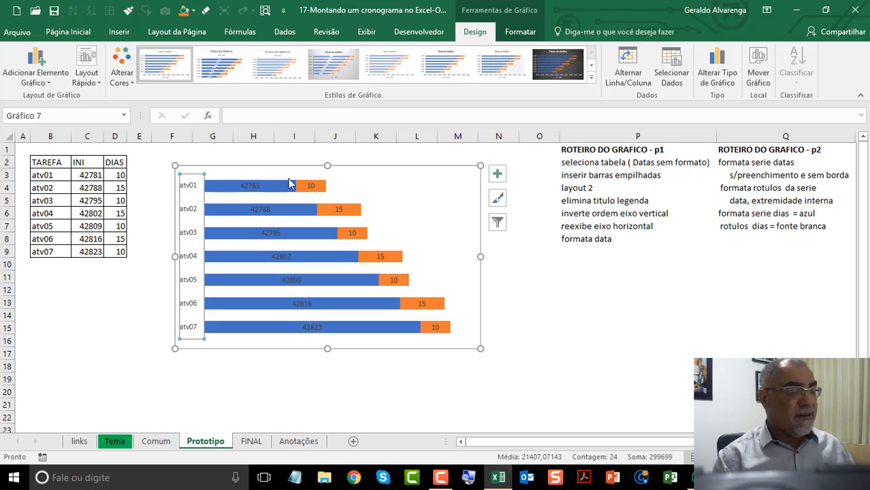
Step: Display the chart's primary horizontal axis again
click(497, 175)
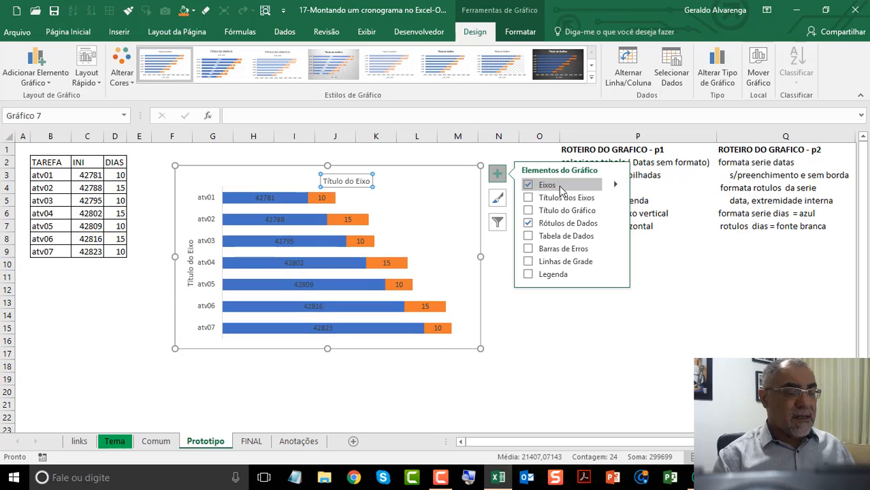
click(614, 187)
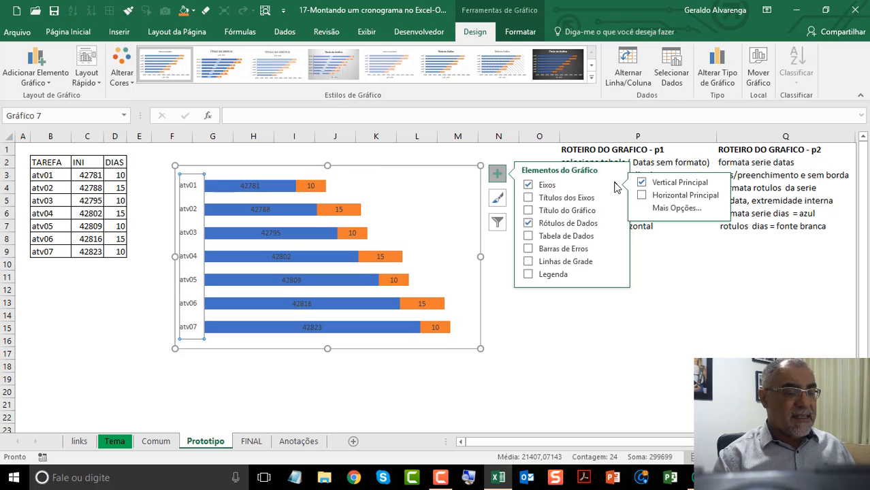
click(656, 197)
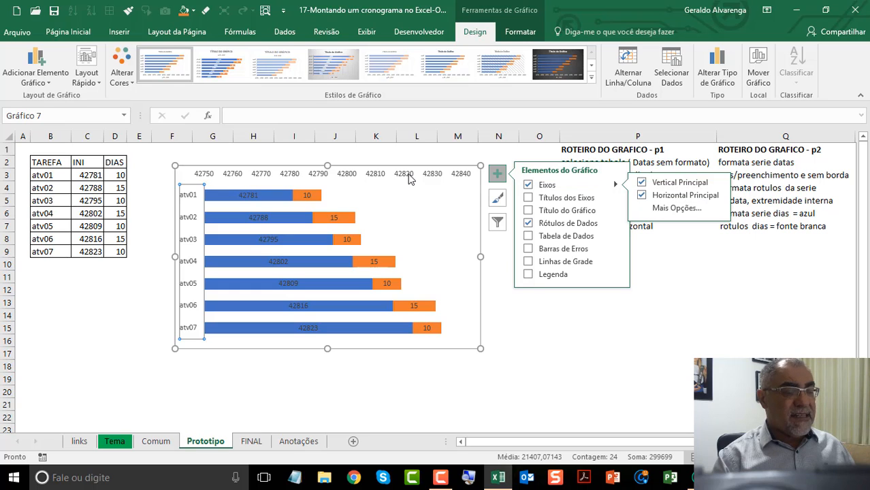
click(712, 261)
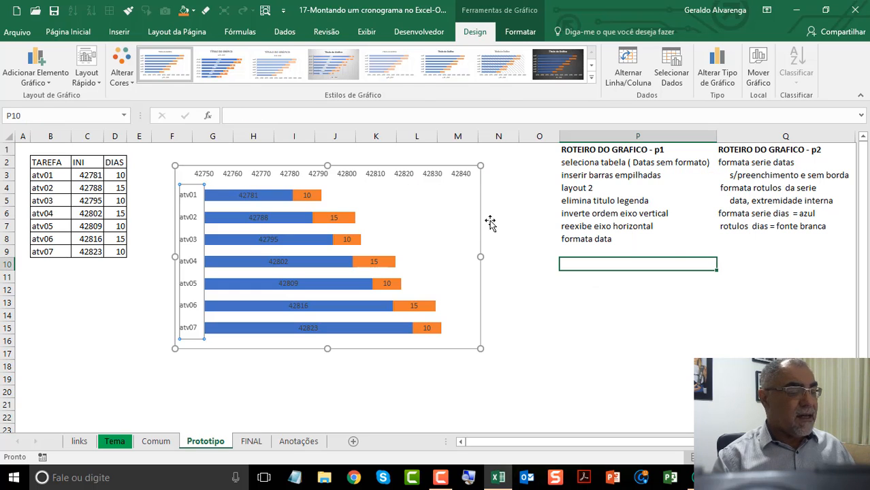
click(403, 176)
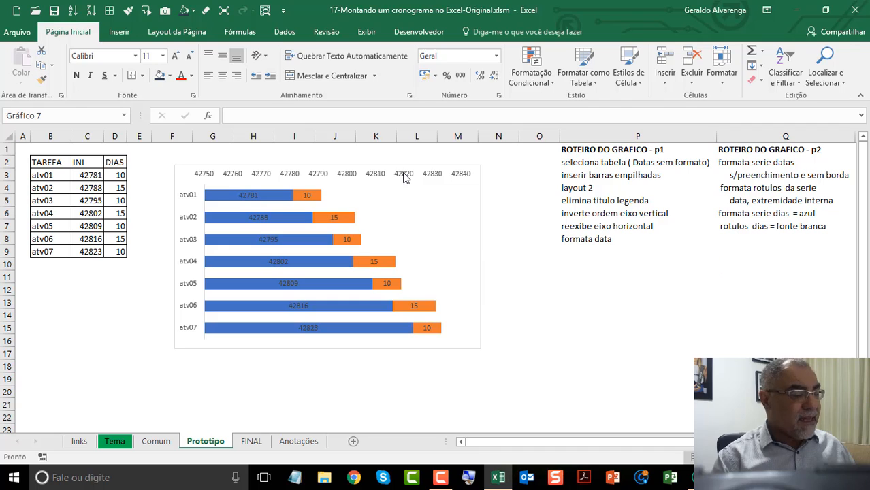
Step: Format the start dates in C3:C9 as dates of the day/month type 14/3
drag(87, 175, 87, 252)
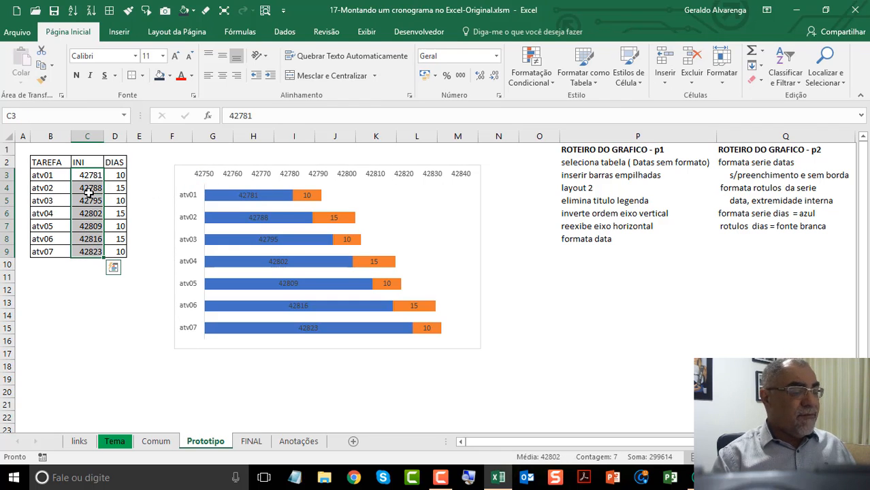
right_click(89, 192)
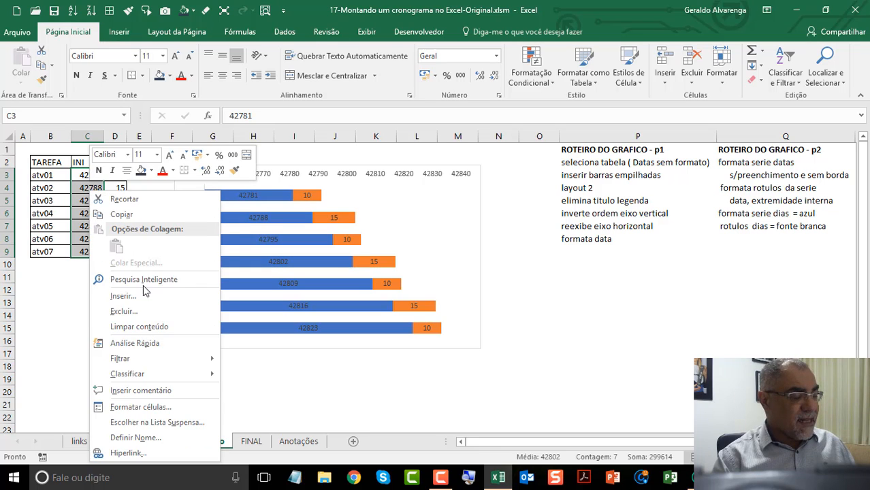
click(182, 407)
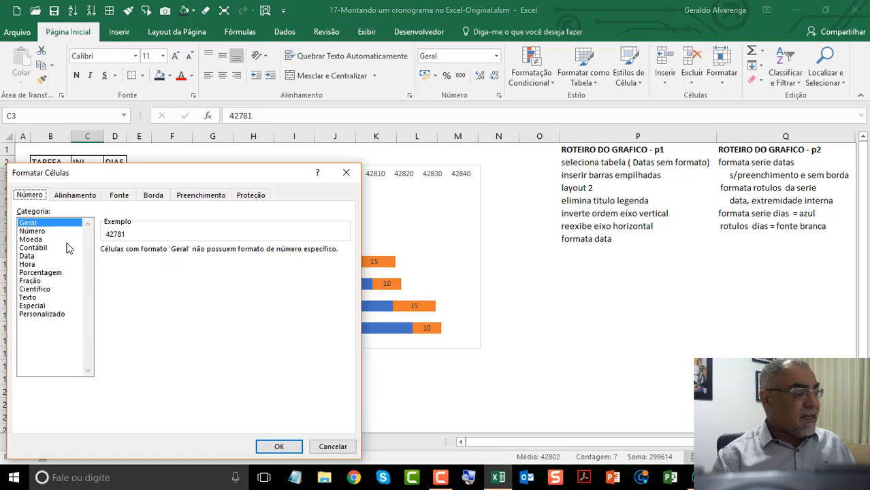
click(28, 256)
click(112, 277)
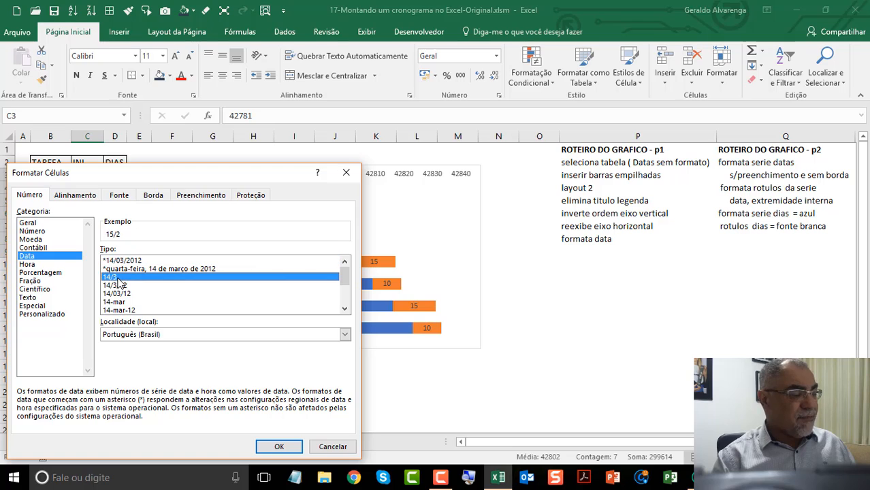
click(278, 446)
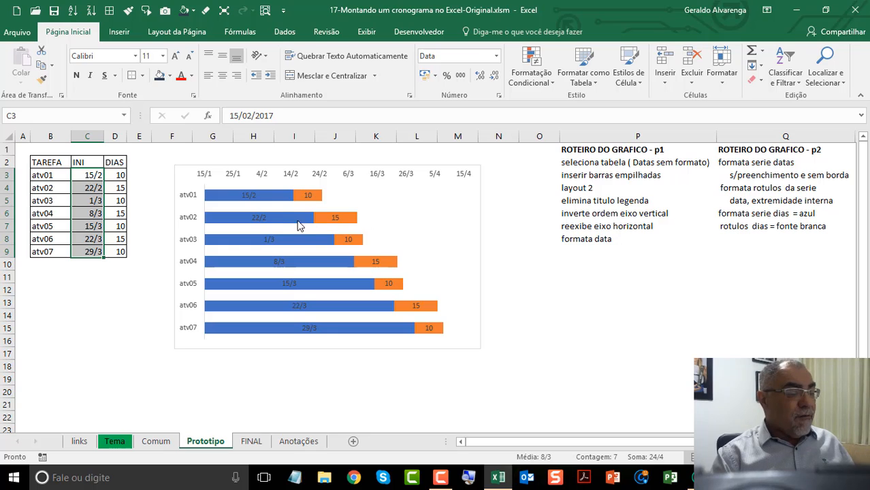
Step: Remove the fill from the INI series bars in the stacked bar chart
mouse_move(274, 201)
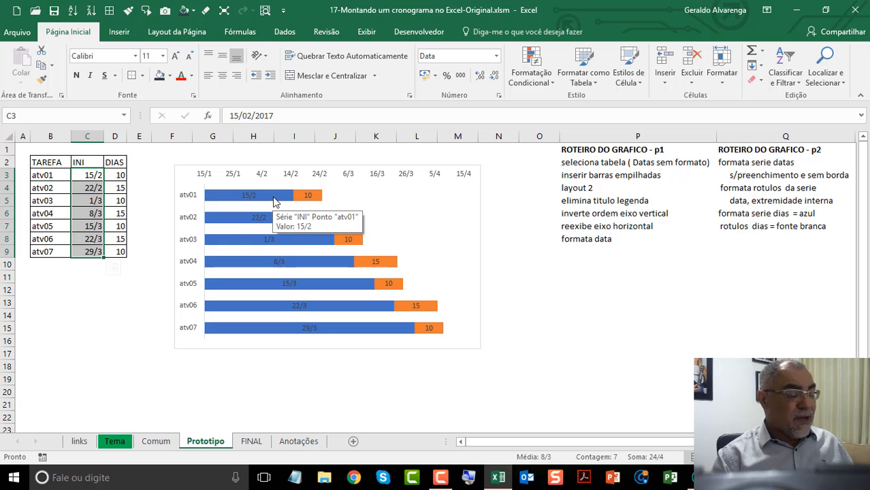
click(274, 201)
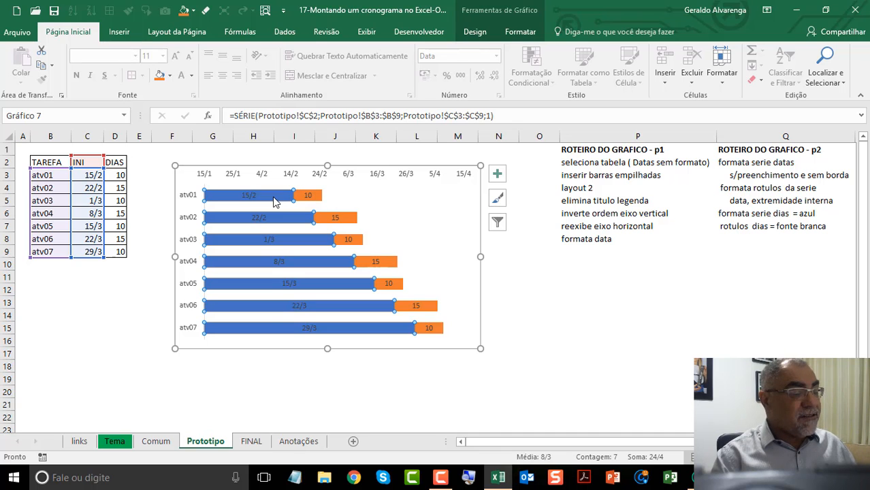
right_click(275, 201)
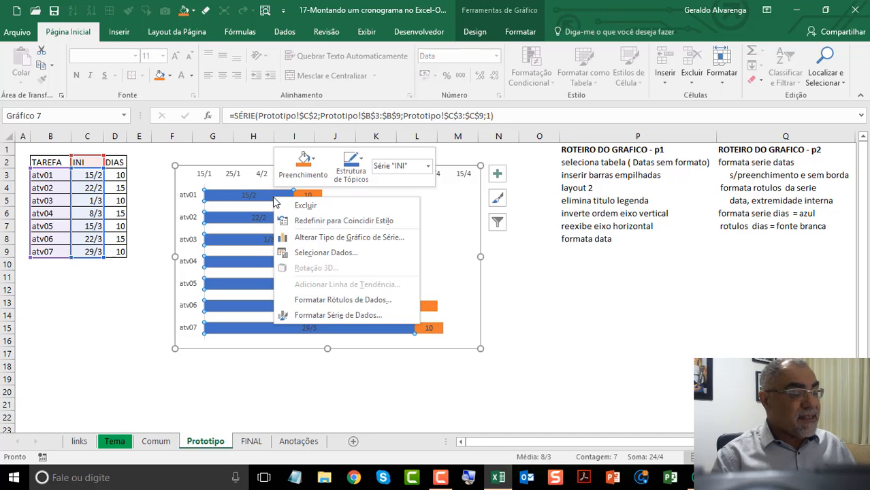
click(329, 317)
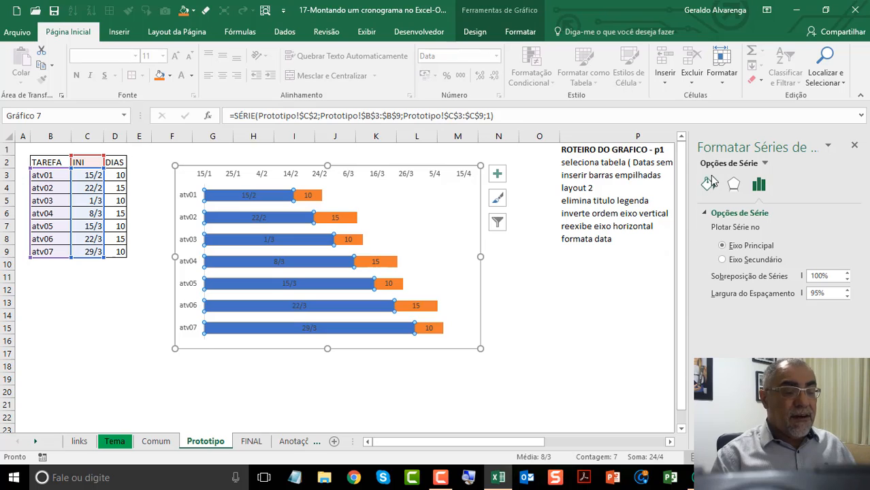
click(708, 185)
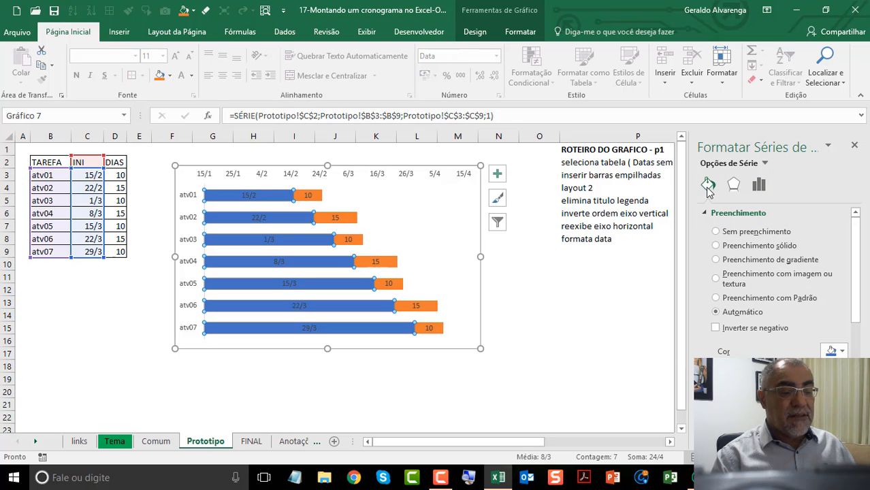
click(740, 233)
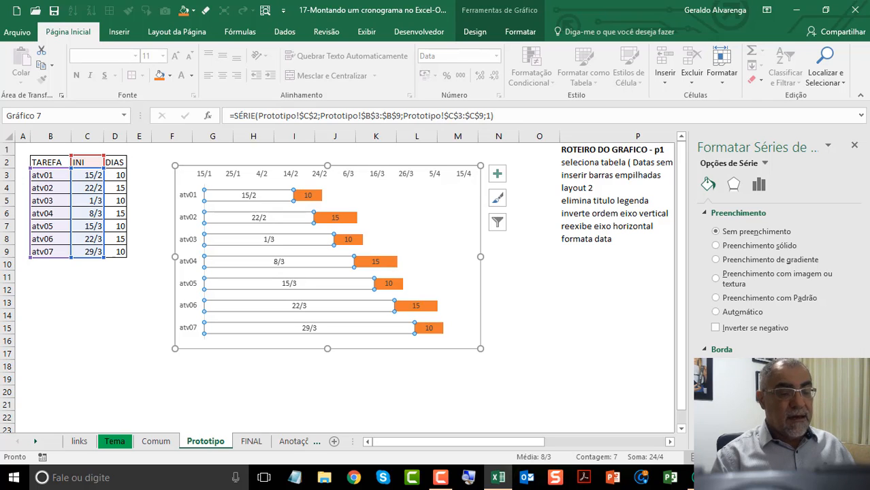
Step: Place the INI series' date labels at the inside end of their bars
click(289, 284)
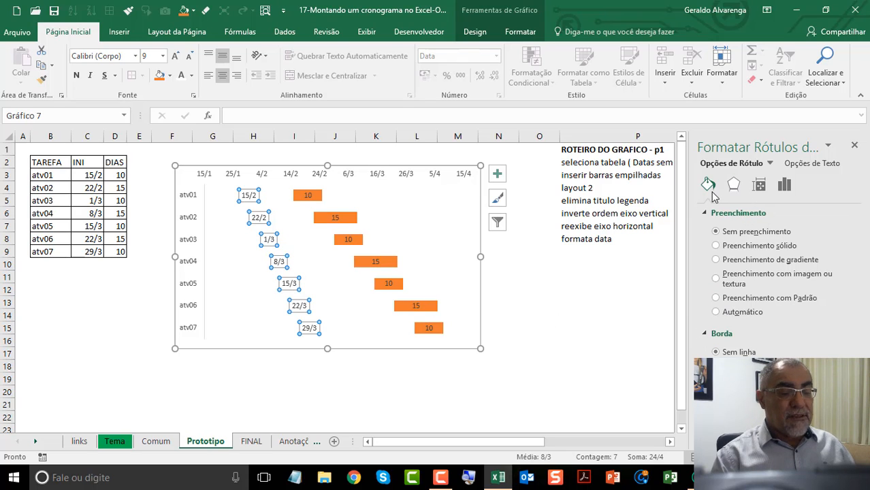
right_click(298, 306)
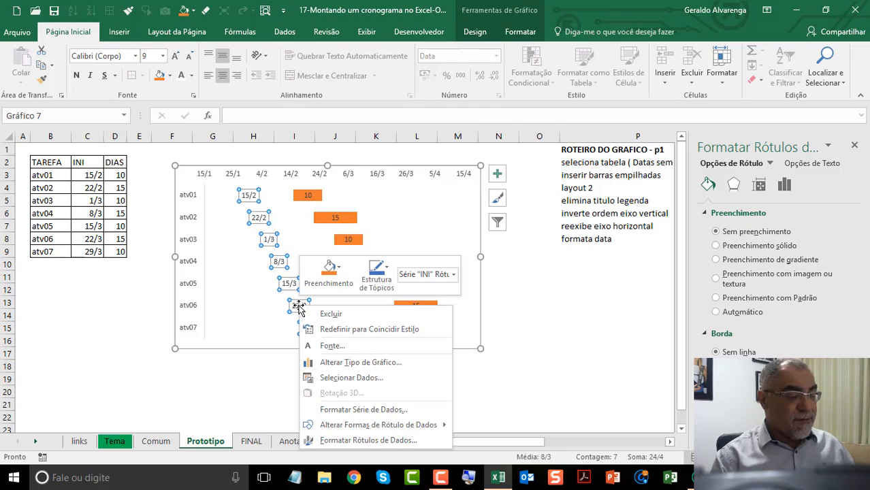
click(401, 440)
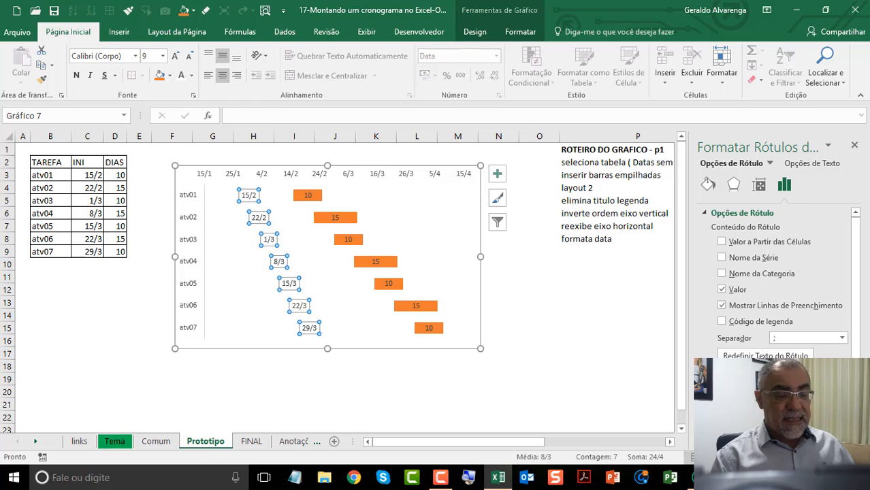
click(722, 404)
scroll(776, 404, down, 1)
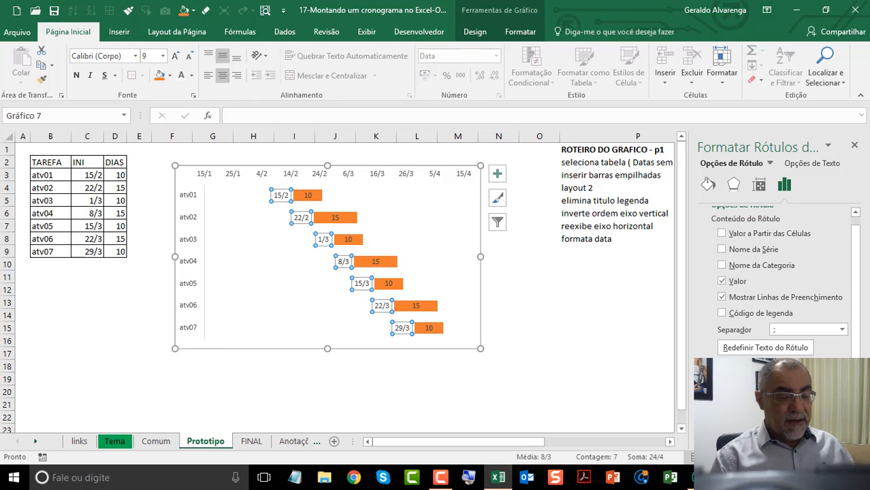
scroll(783, 282, down, 4)
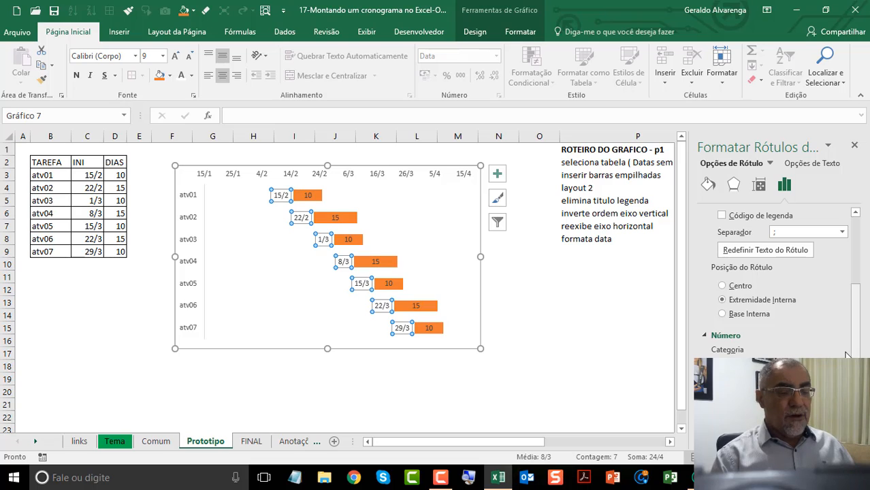
click(856, 147)
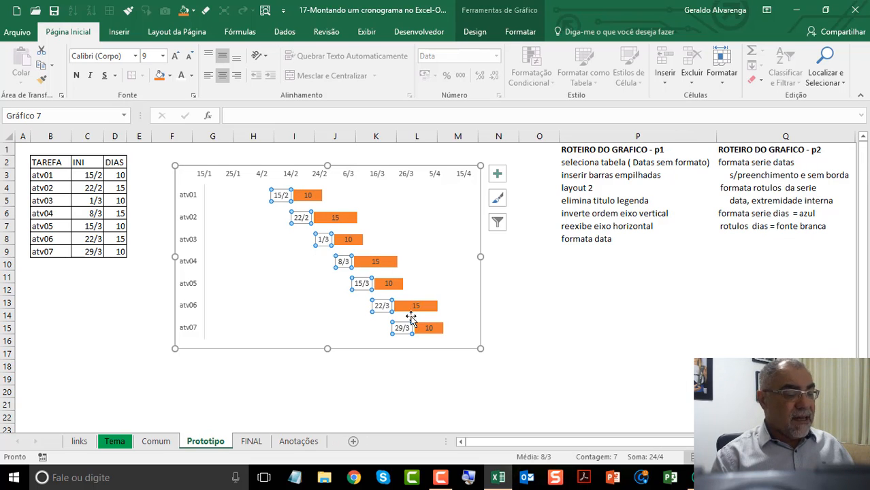
Step: Set the font colour of the DIAS series' data labels to white, following the chart script in column Q
click(774, 162)
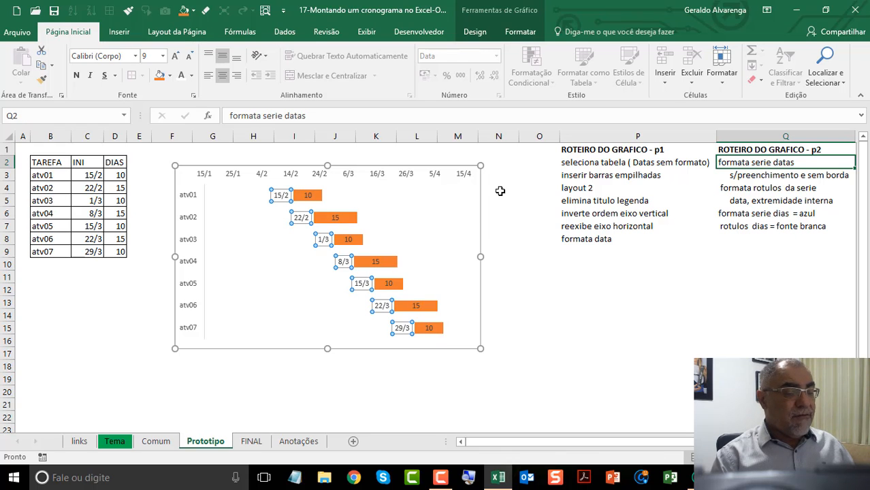
click(318, 202)
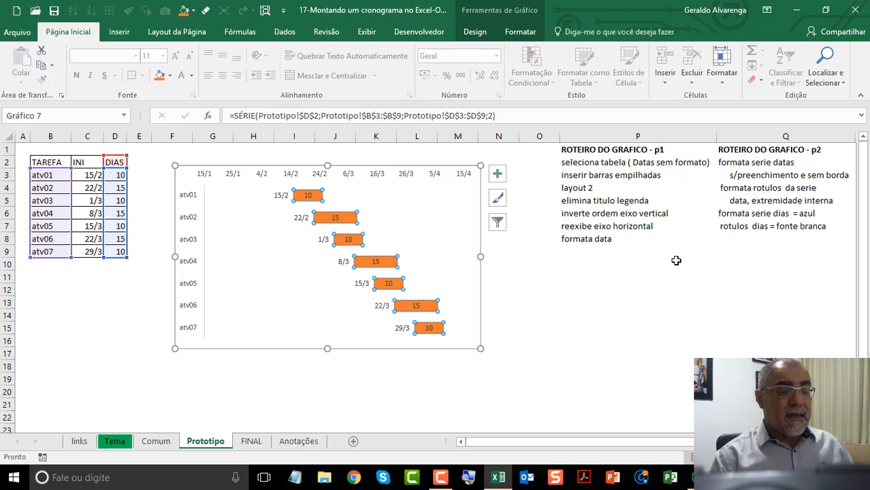
click(758, 213)
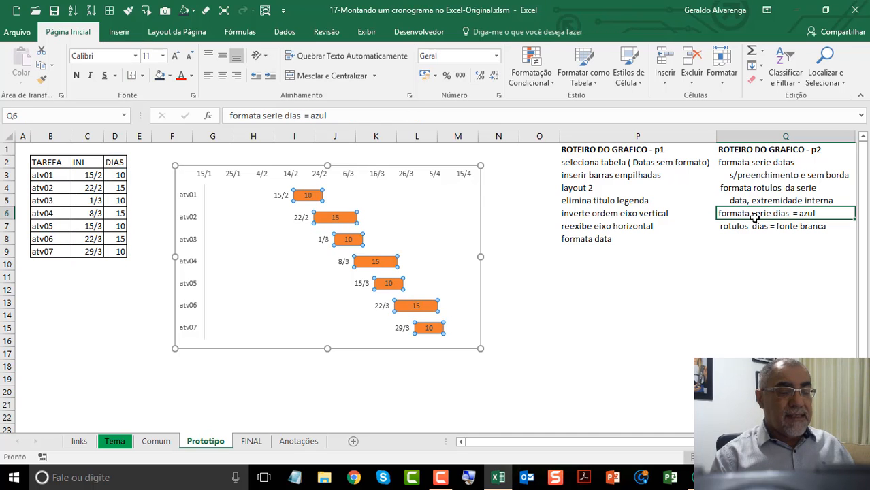
click(790, 227)
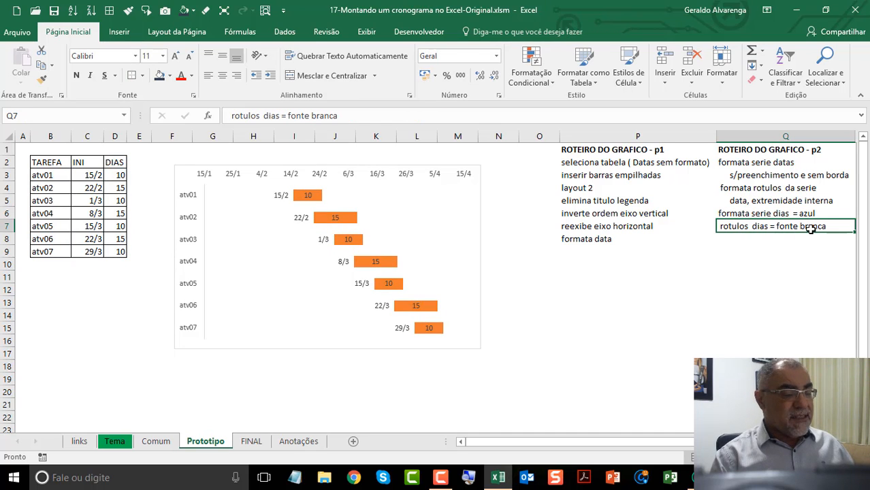
click(378, 262)
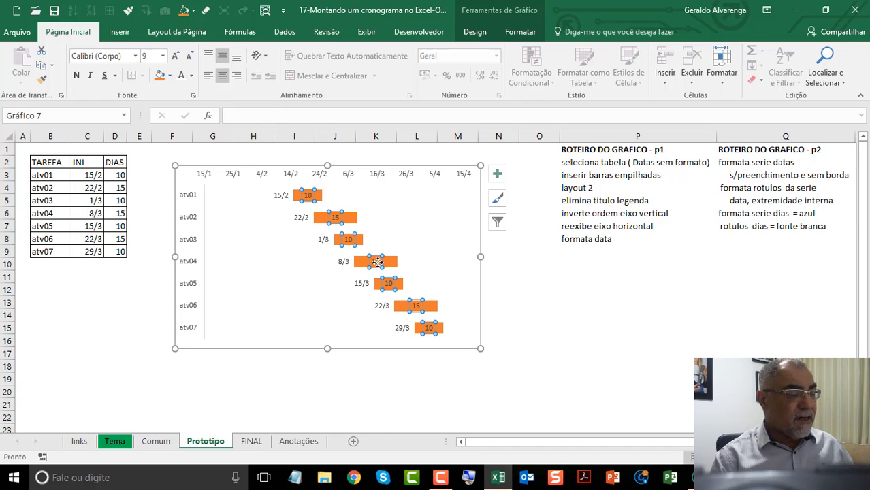
click(194, 76)
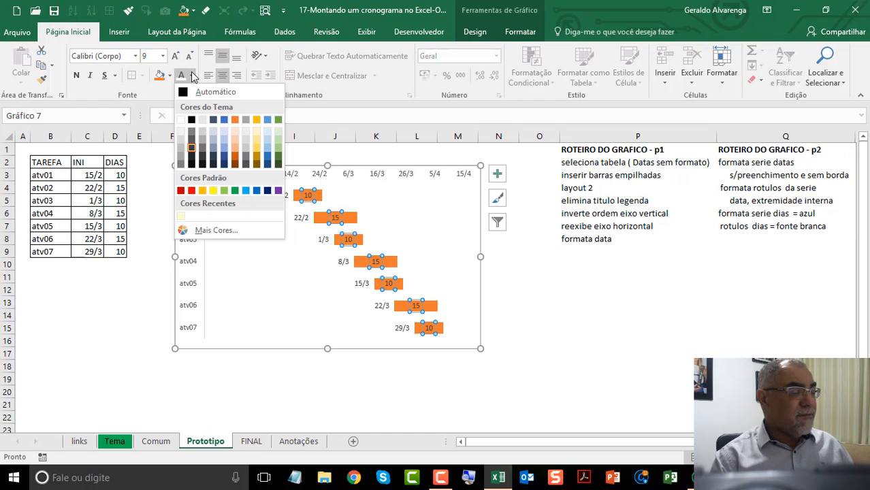
click(181, 121)
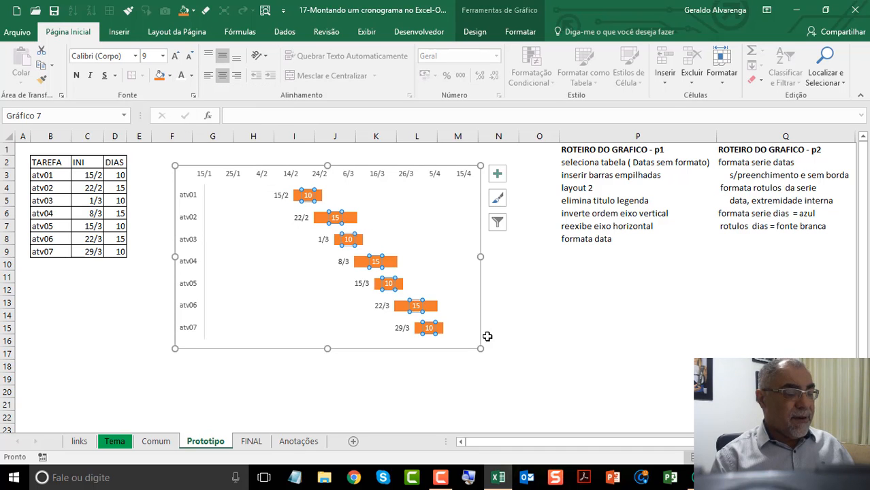
click(462, 330)
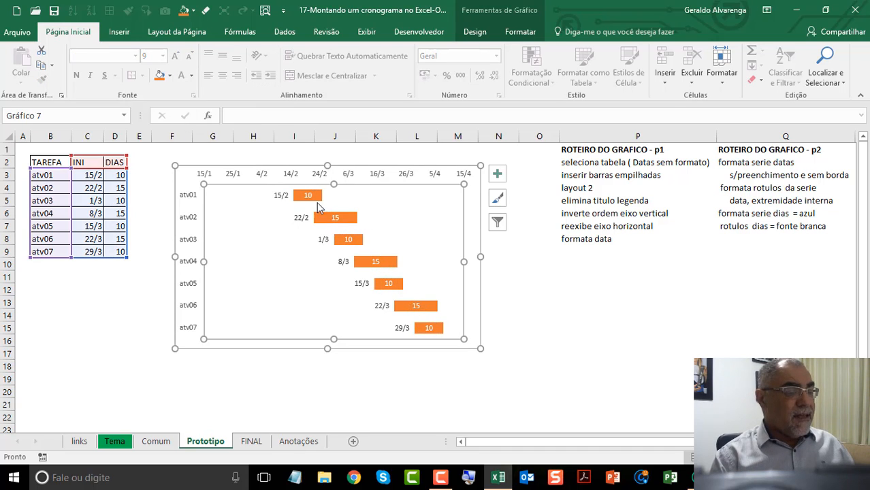
Step: Give the DIAS series bars a solid fill in the darkest blue-grey theme shade
click(313, 198)
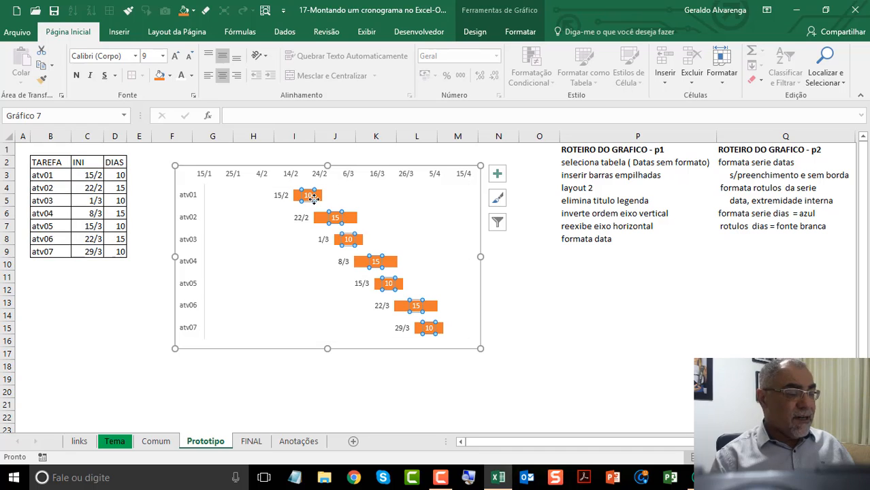
click(352, 221)
right_click(352, 222)
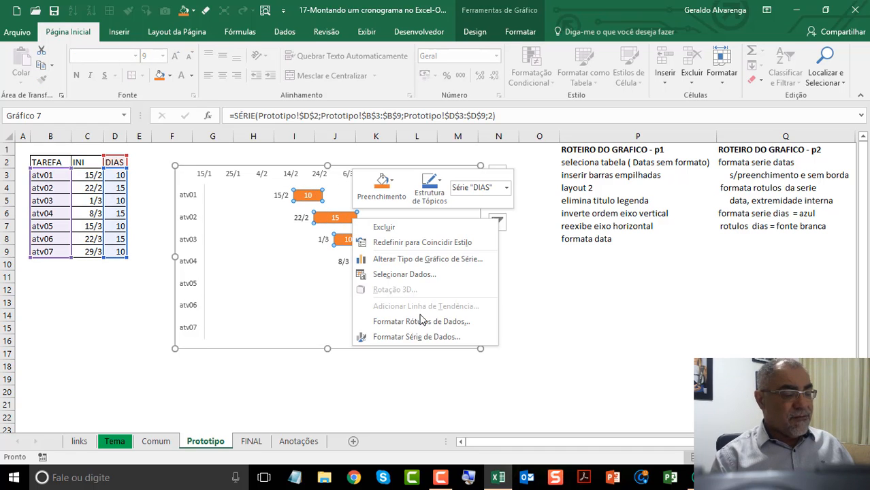
click(418, 337)
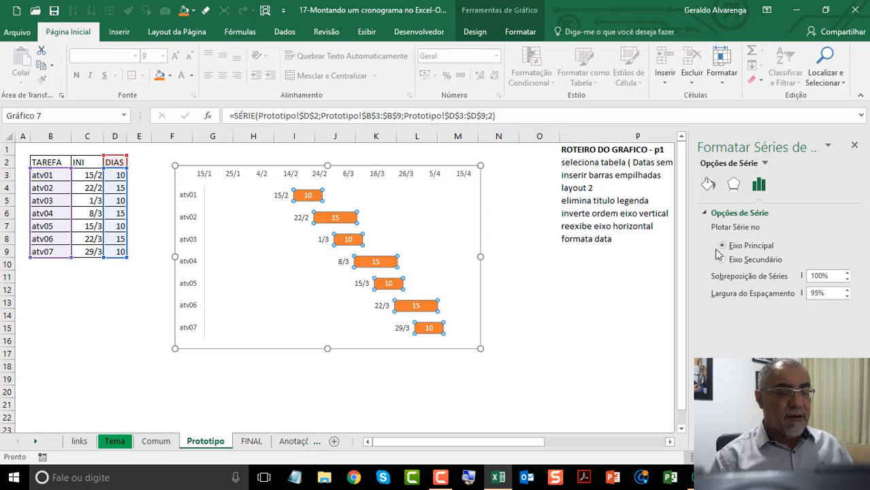
click(710, 187)
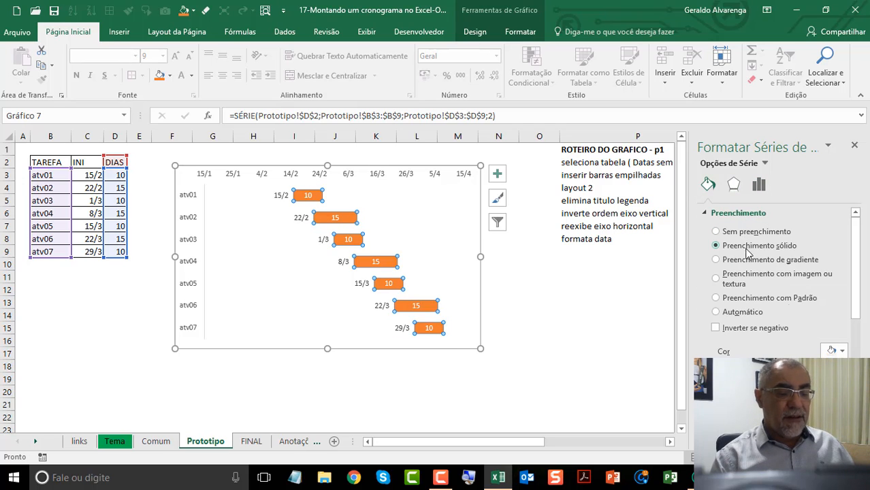
click(843, 350)
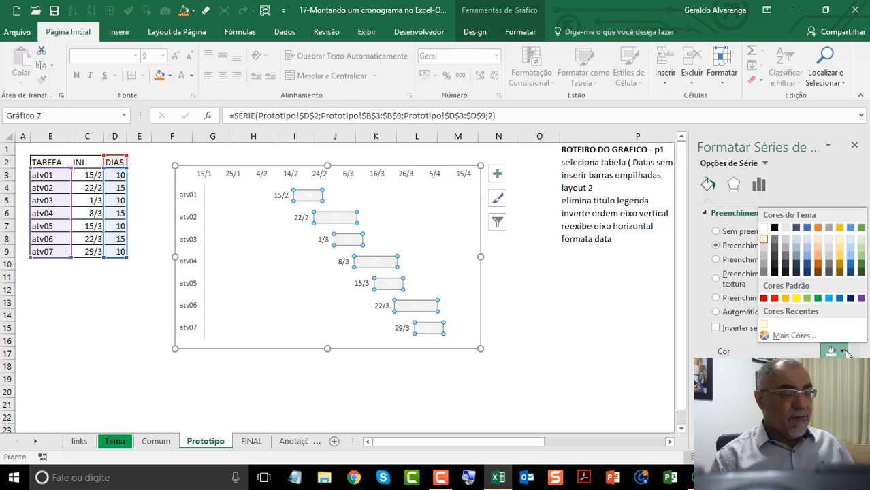
click(798, 273)
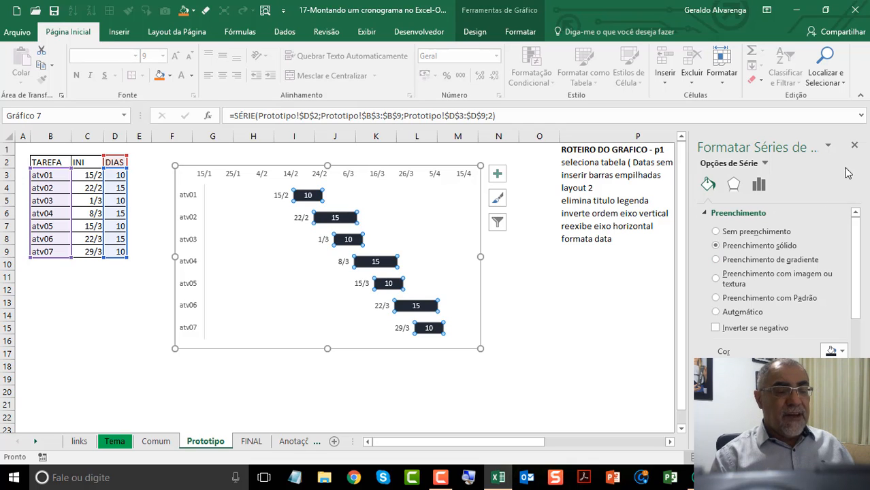
click(854, 145)
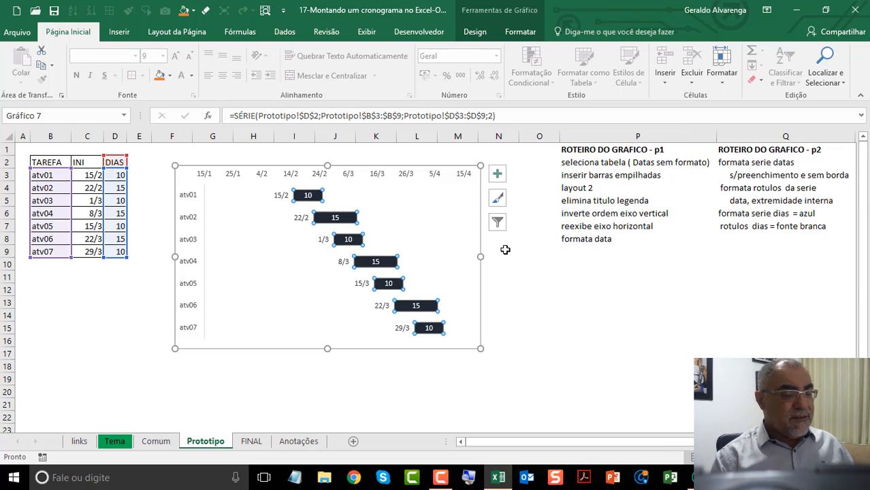
click(524, 273)
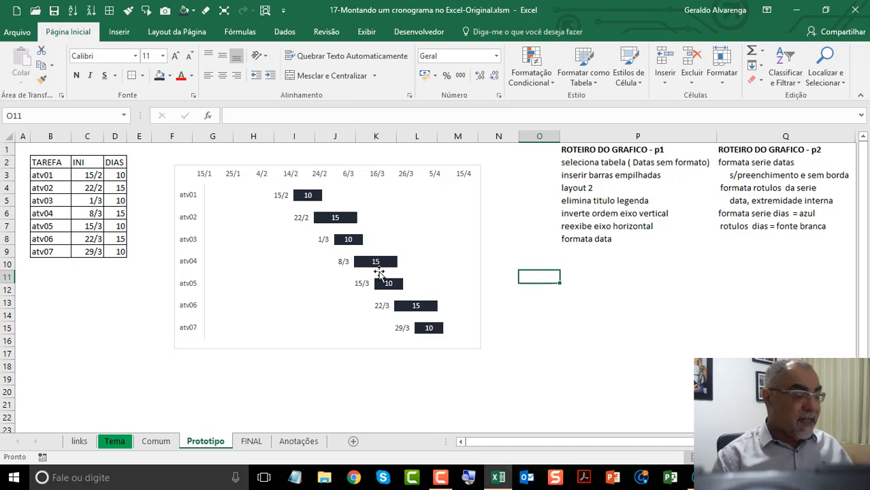
Step: Set the durations of atv01, atv02 and atv03 to 5 days and of atv04 to 55 days in the task table
double_click(116, 179)
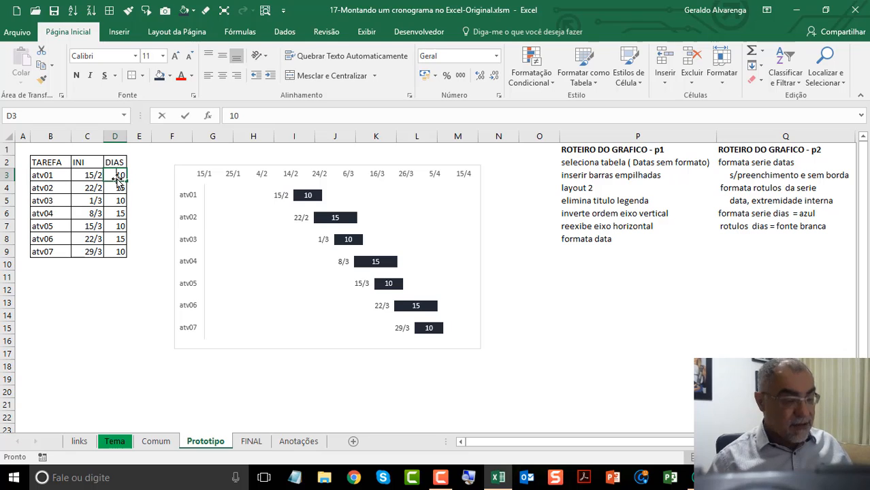
text(5)
key(Return)
text(5)
key(Return)
text(5)
key(Return)
text(55)
key(Return)
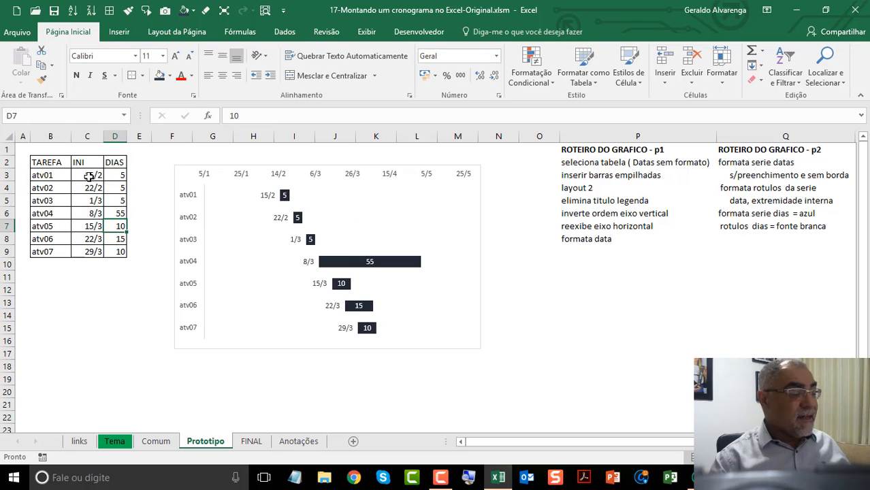
Step: Set the durations of atv04 to 20, atv05 to 15 and atv06 to 20 days in the task table
click(115, 214)
text(20)
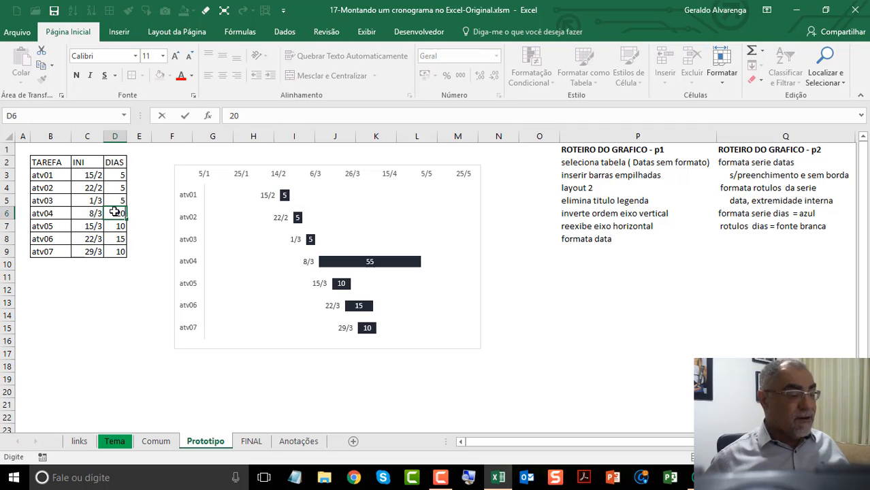
key(Return)
text(15)
key(Return)
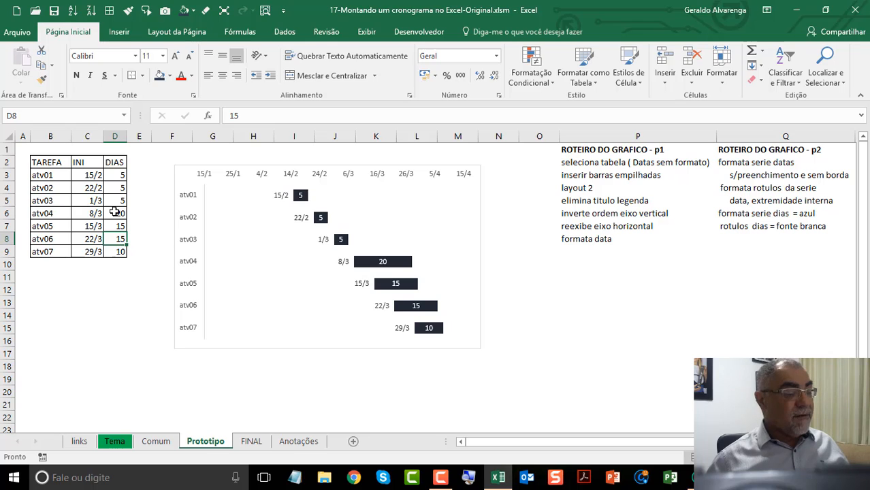
text(20)
key(Return)
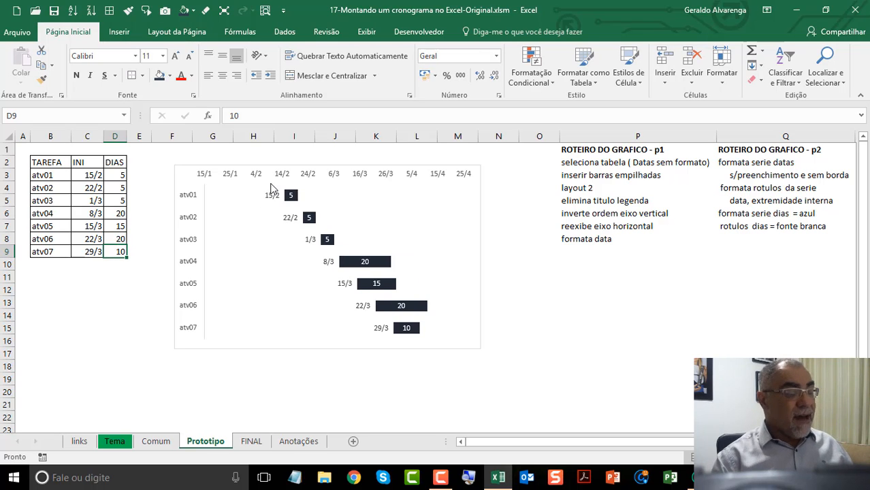
Step: Change the start dates of atv06 to 15/3 and atv07 to 3/4 in the task table
mouse_move(416, 314)
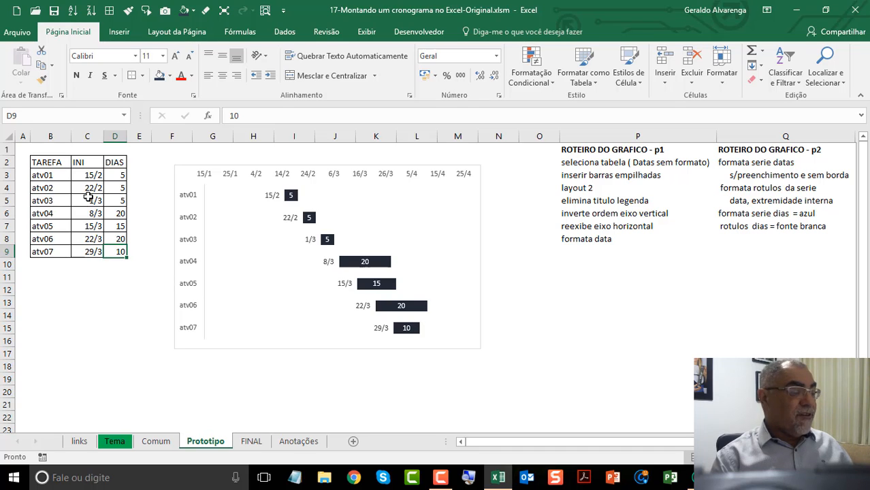
click(89, 239)
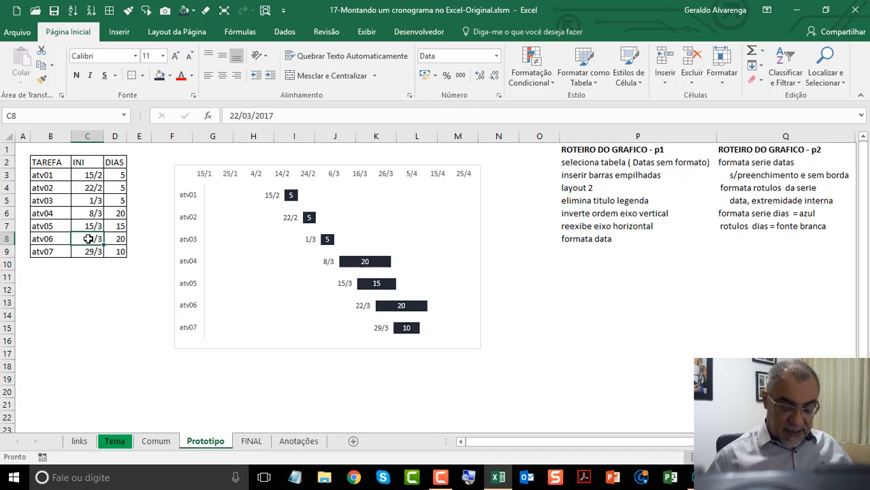
text(15)
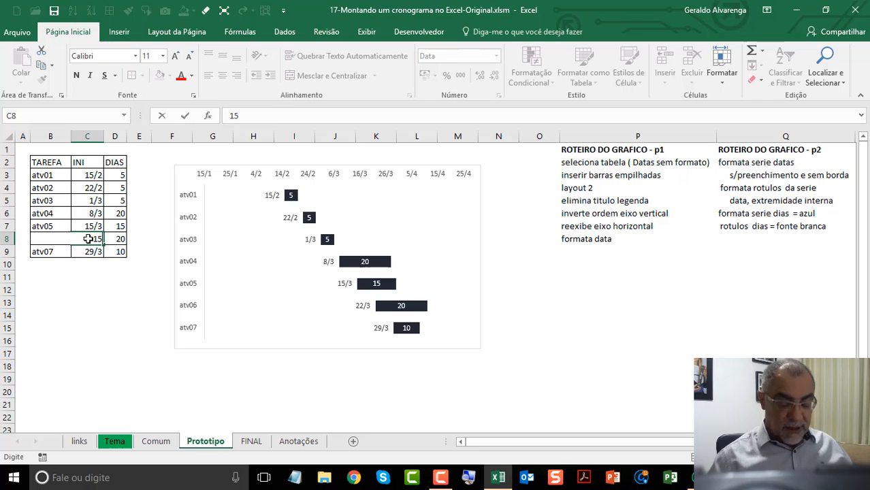
text(/3)
key(Return)
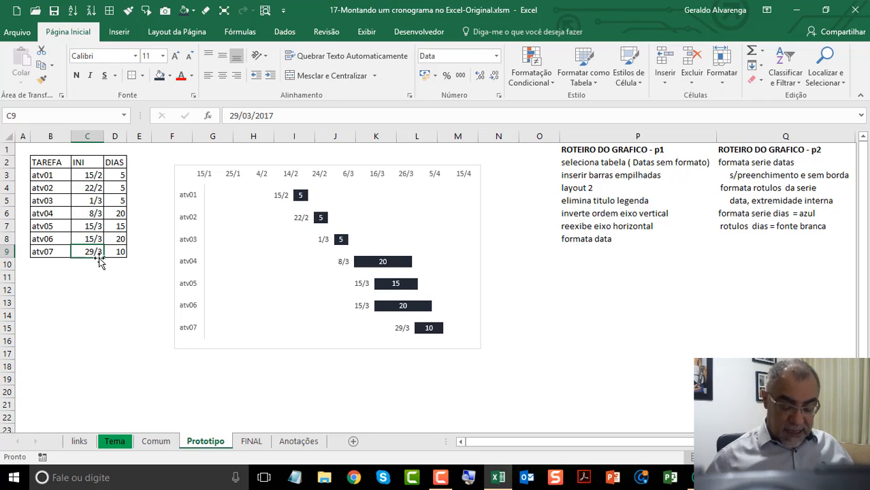
text(3)
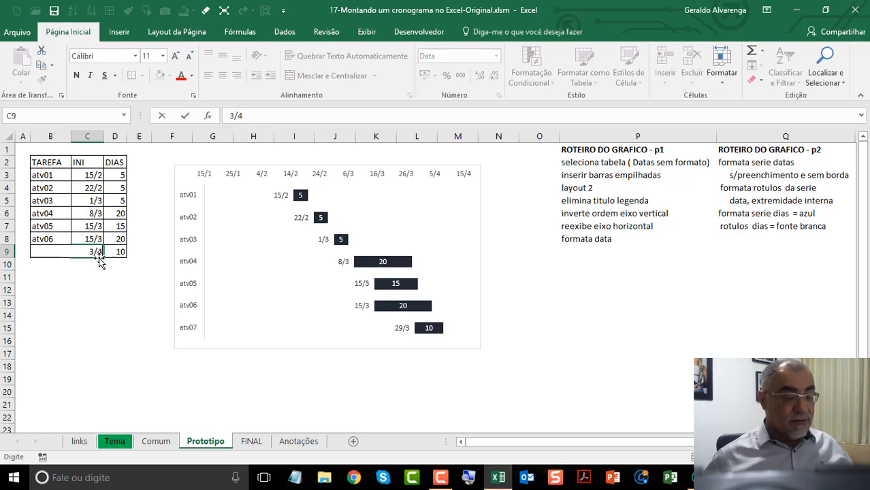
text(/4)
key(Return)
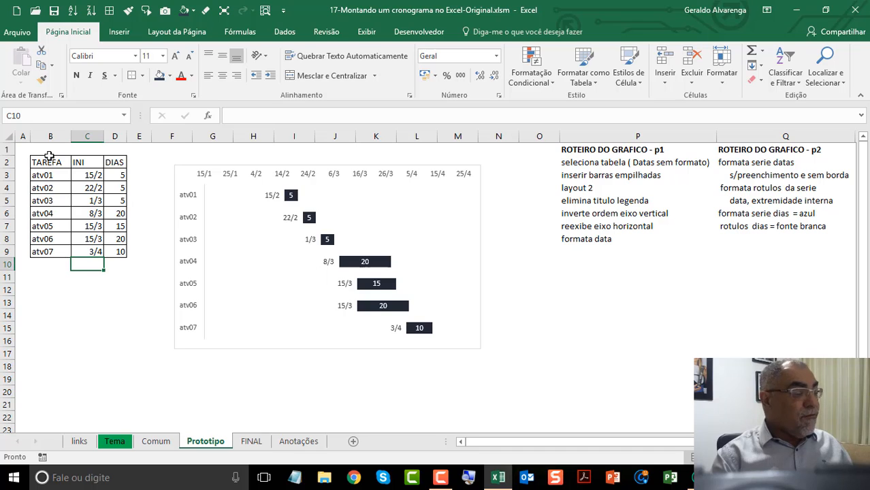
Step: Zoom the Prototipo sheet to fit the range A1:N18 holding the task table and the chart
drag(43, 161, 116, 252)
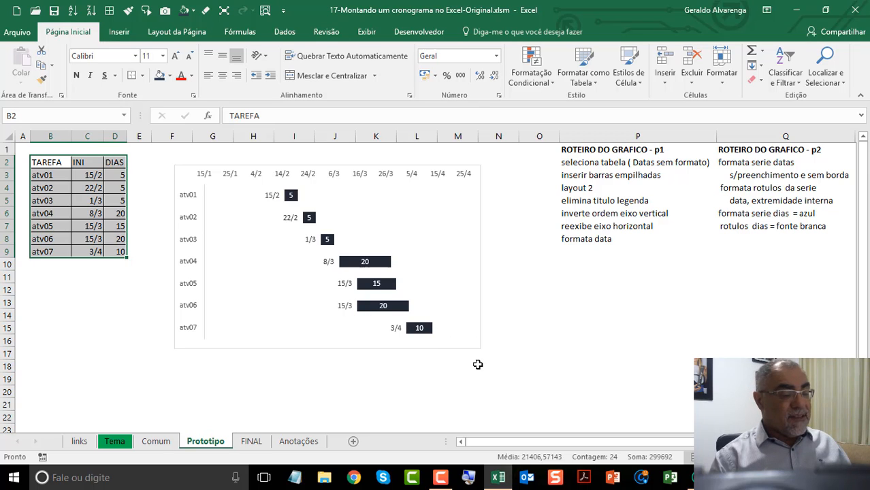
drag(478, 365, 17, 140)
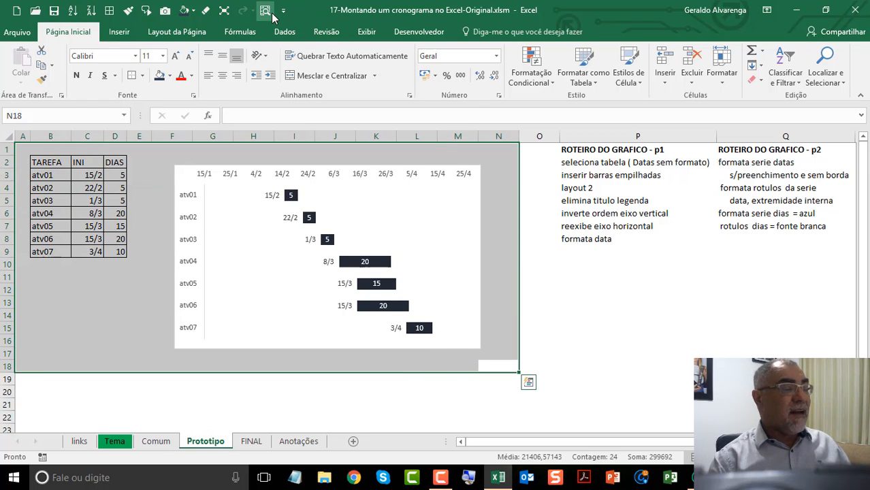
click(269, 12)
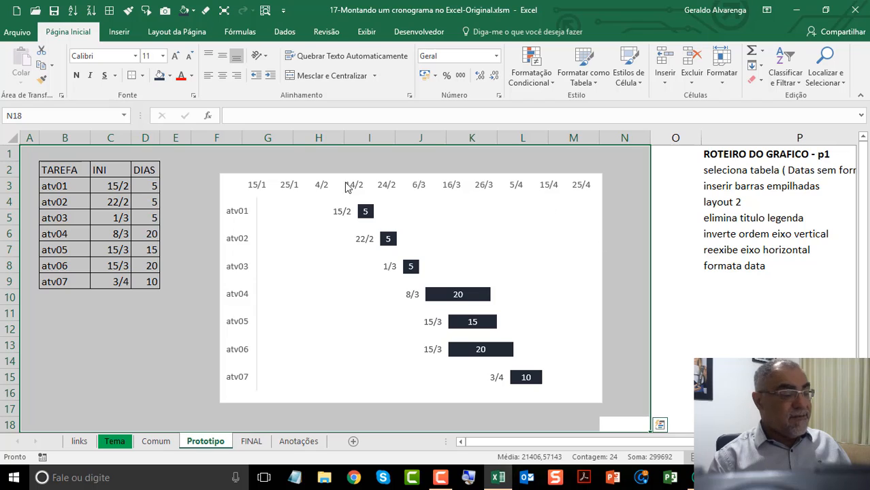
Step: Review the task table and both parts of the chart script in columns P and Q
click(228, 159)
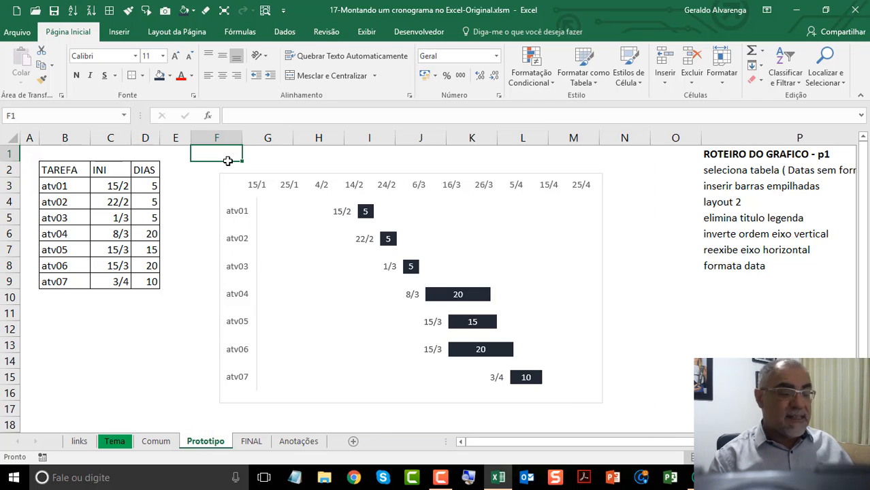
drag(48, 170, 145, 276)
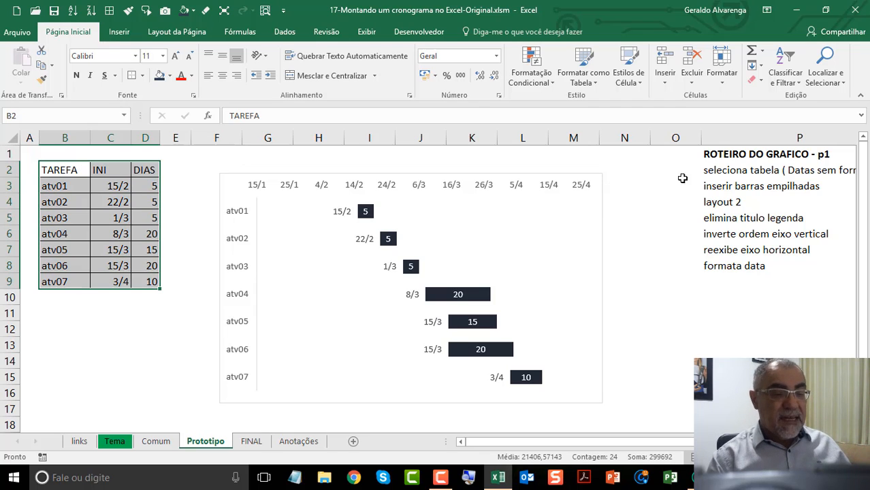
drag(711, 151, 825, 269)
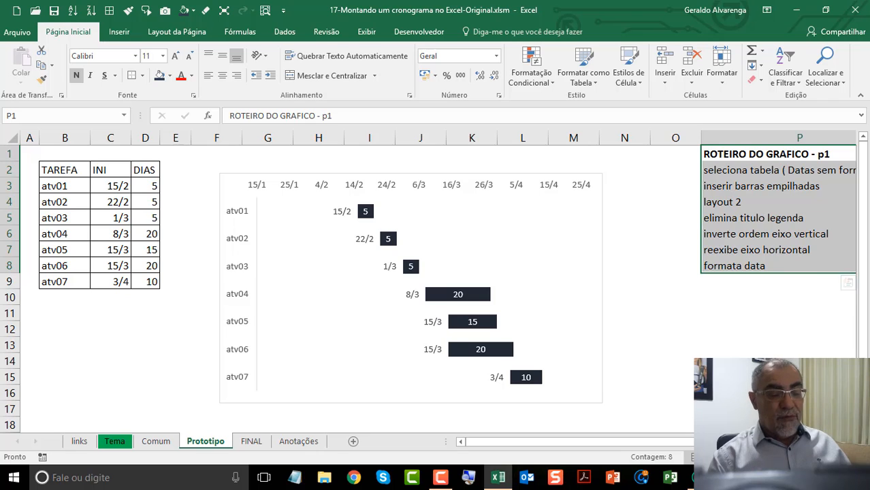
scroll(848, 282, right, 5)
drag(292, 154, 312, 253)
click(638, 444)
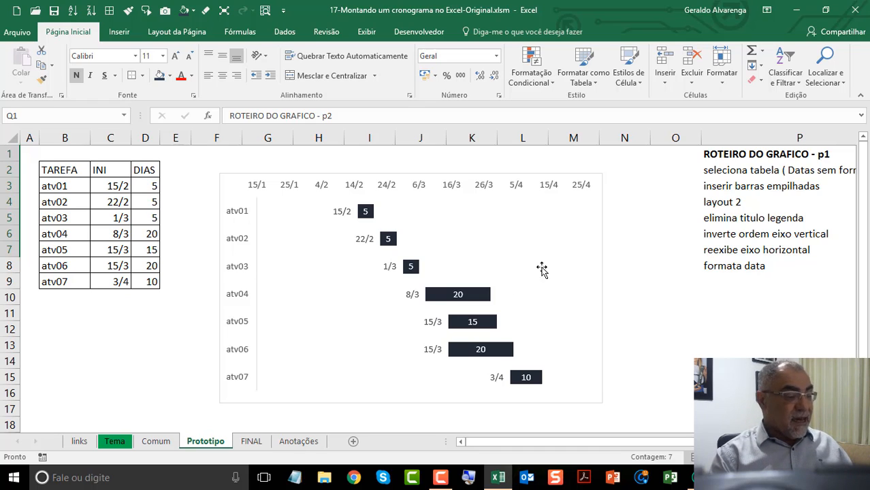
Step: Clear the task table on the FINAL sheet for new data by running PREPARA, and acknowledge the message
click(252, 443)
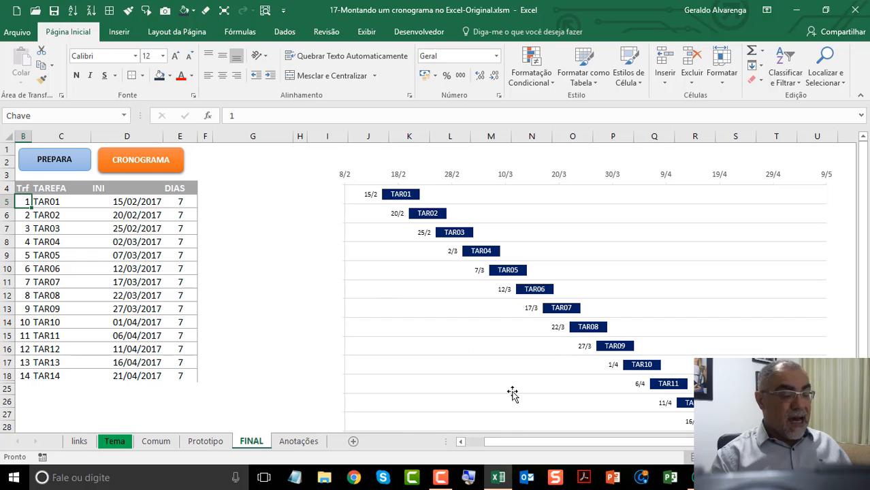
drag(474, 443, 468, 443)
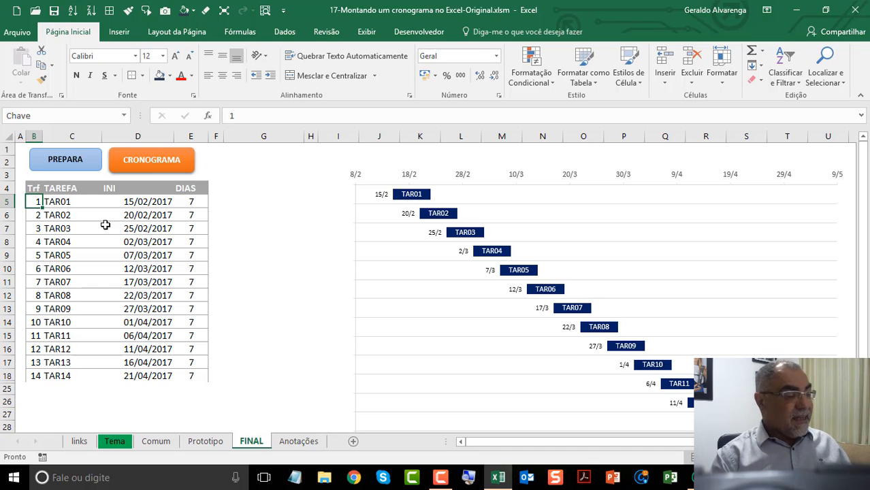
click(84, 170)
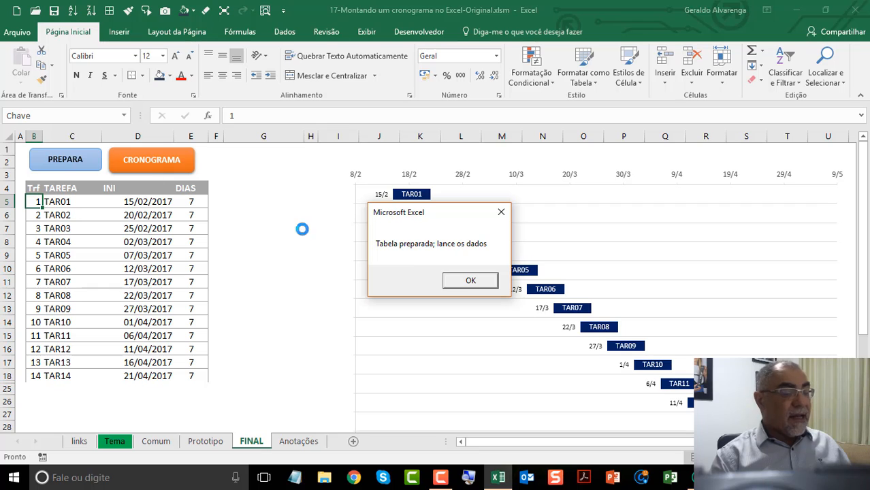
click(467, 286)
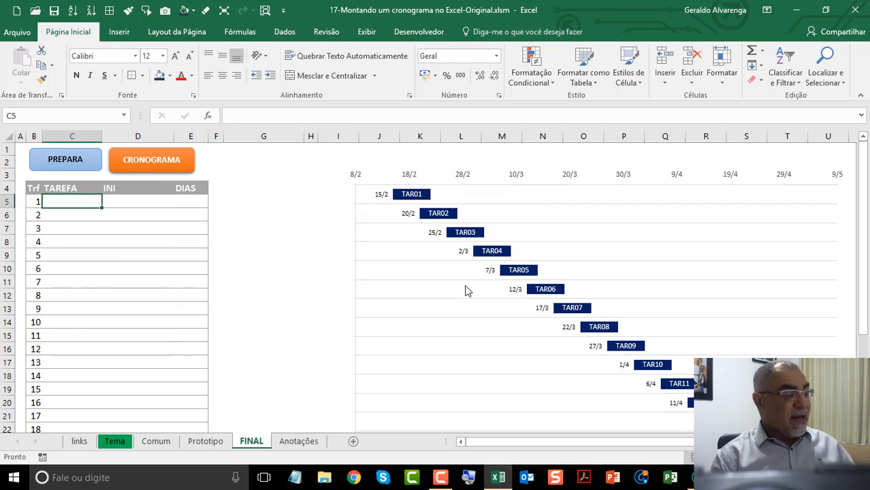
Step: Examine the end of the prepared task list and the FINAL ESCALA and MAX DIAS cells below it
drag(866, 232, 869, 329)
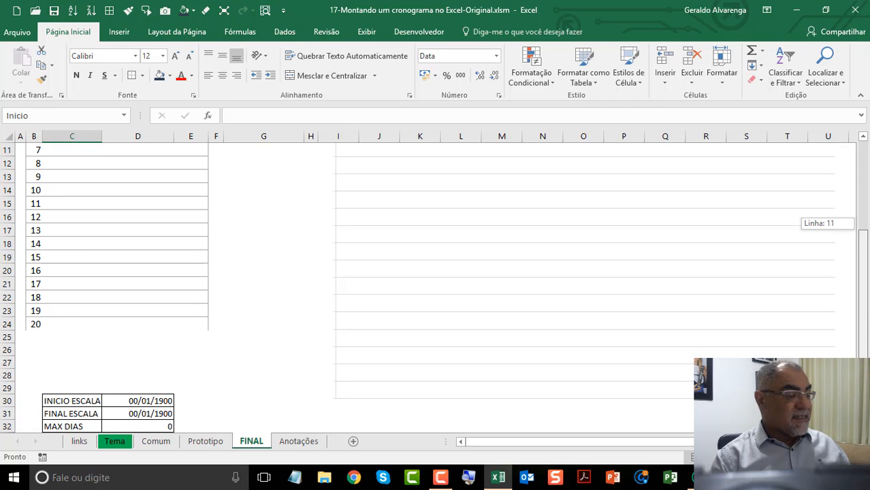
click(36, 322)
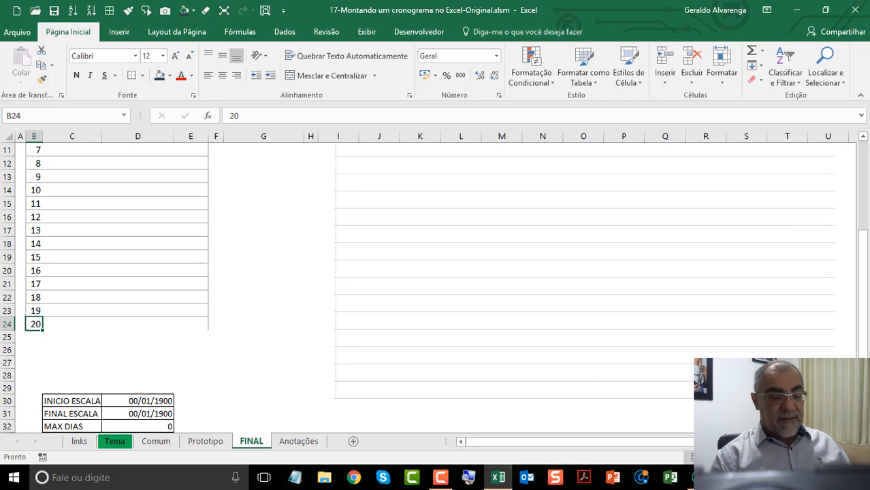
scroll(68, 311, down, 5)
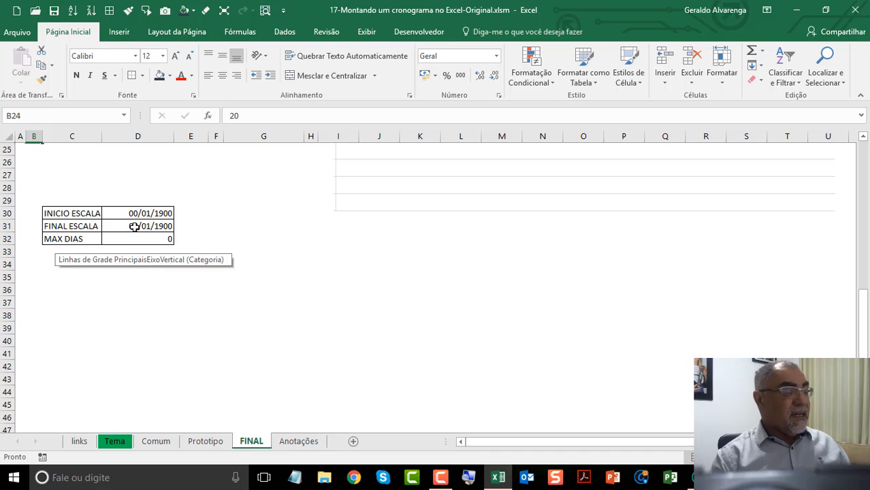
click(135, 225)
click(136, 237)
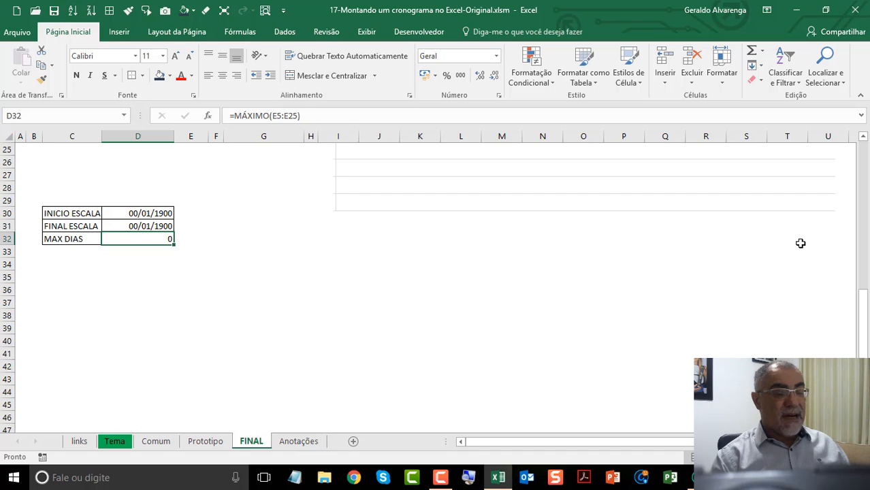
Step: Enter Ativ01 as the first task name and fill the series down to Ativ12 in the TAREFA column
drag(862, 294, 863, 160)
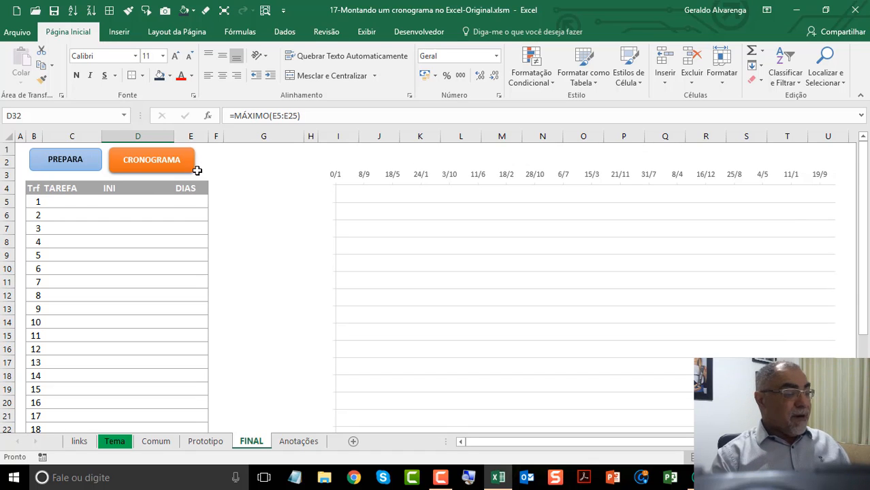
click(88, 203)
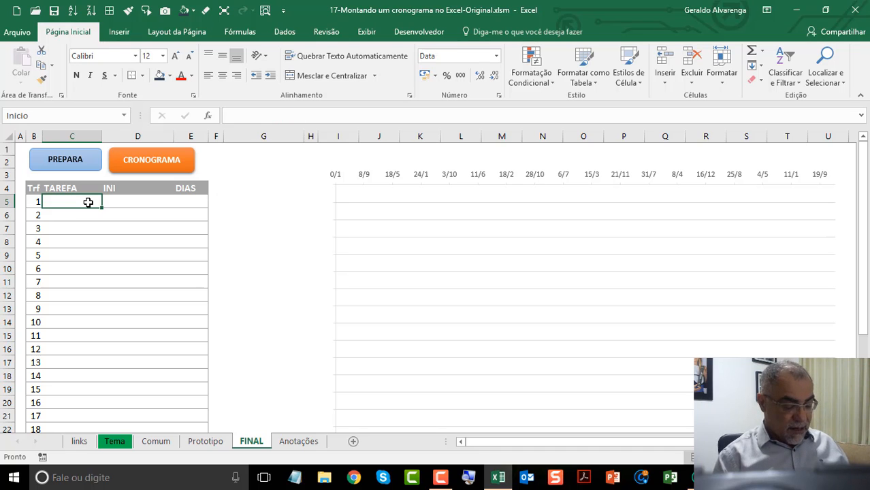
text(Ativ)
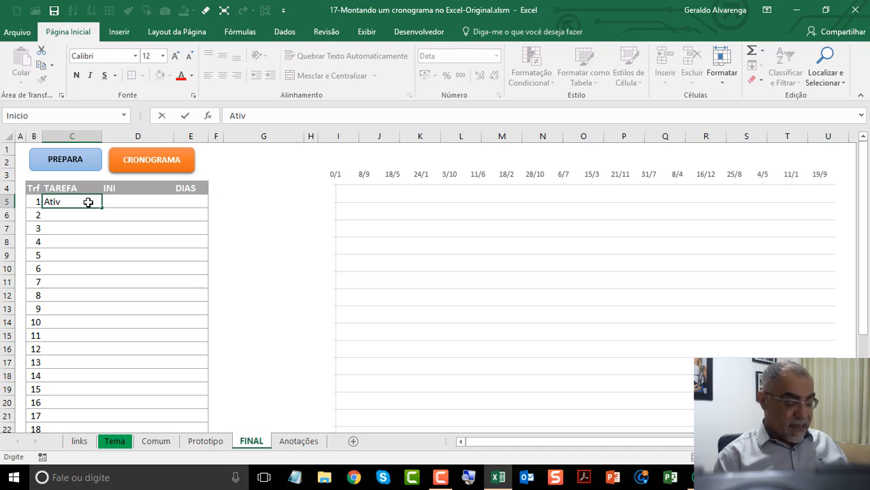
text(01)
key(Return)
click(94, 204)
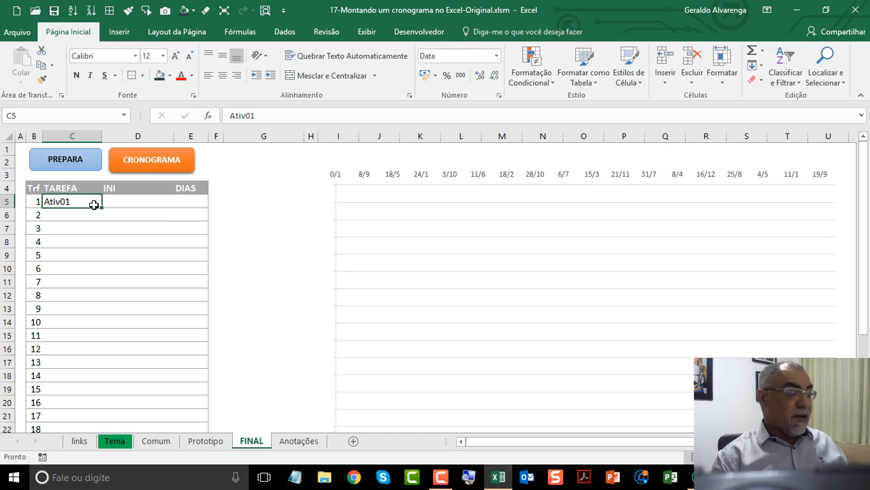
drag(100, 205, 86, 363)
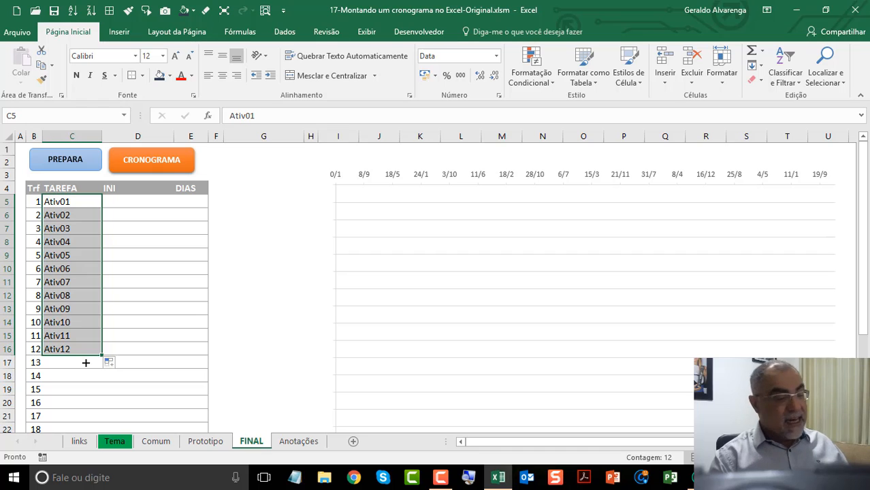
Step: Enter the start dates 11/02/2017 for Ativ01 and 20/02/2017 for Ativ02, and fill the date series down to Ativ12
click(123, 201)
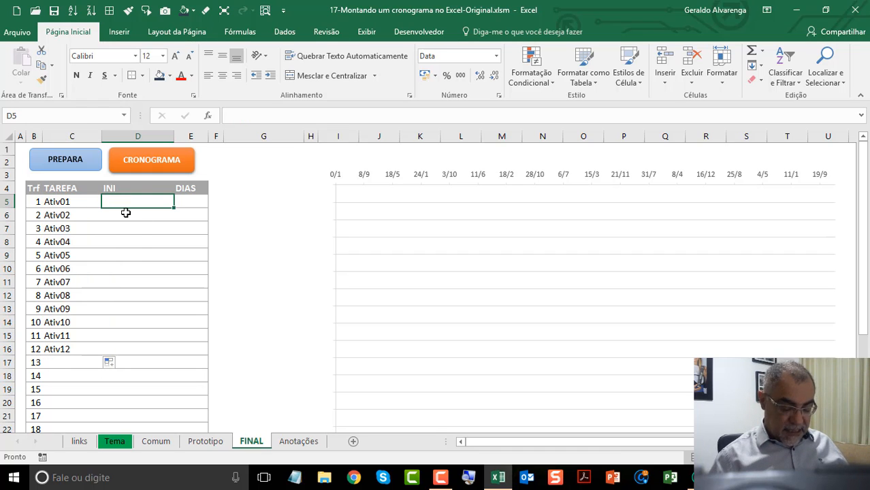
key(ctrl+semicolon)
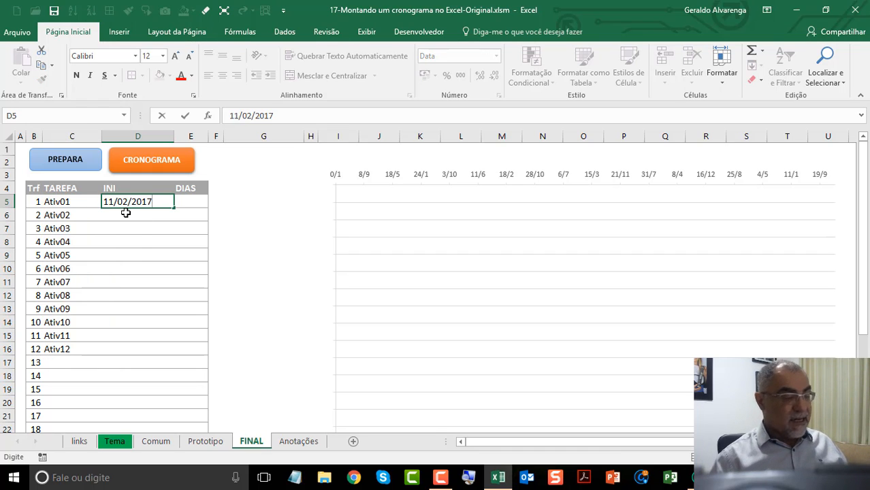
key(Return)
text(20/2)
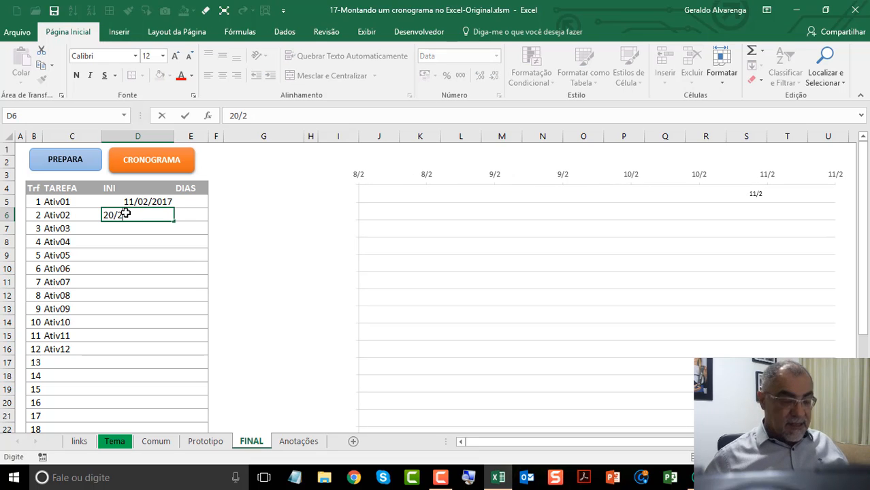
key(Return)
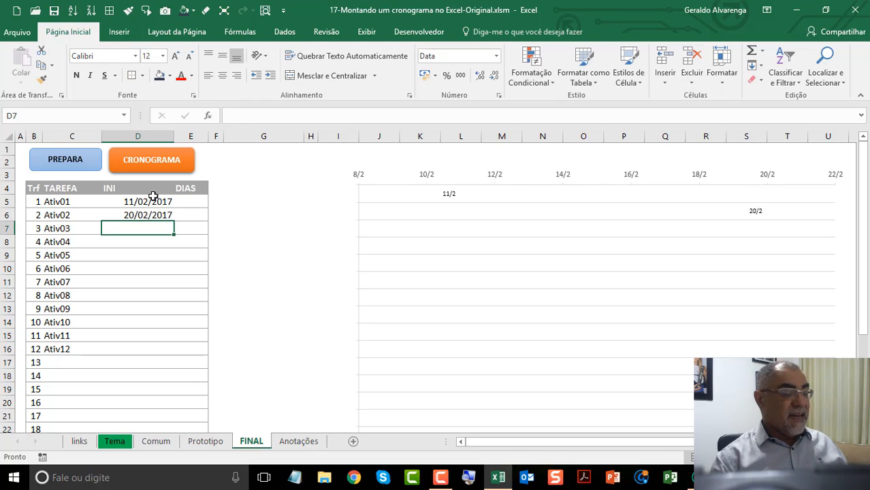
drag(153, 195, 158, 350)
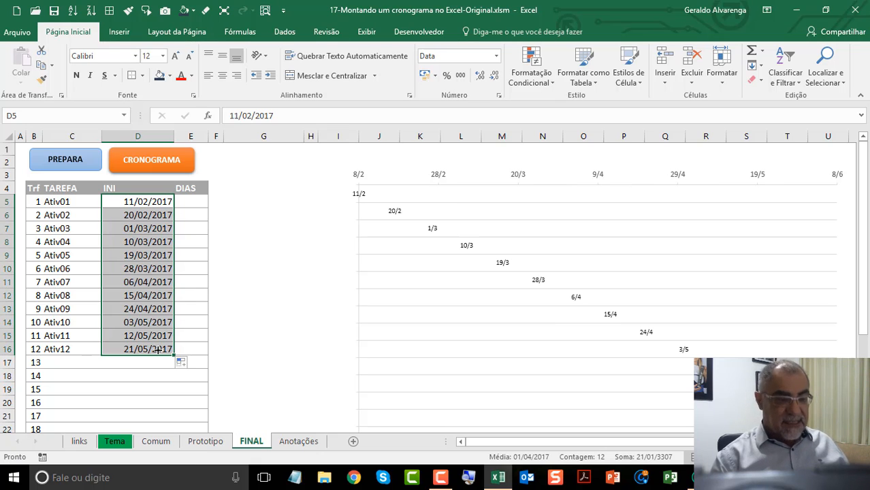
Step: Enter a duration of 7 days for Ativ01 and copy it down the DIAS column to Ativ12
click(189, 205)
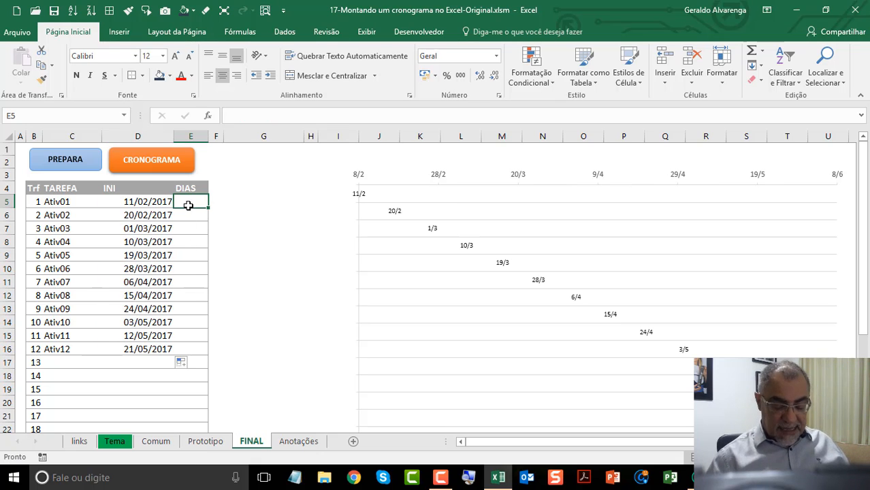
text(7)
click(192, 204)
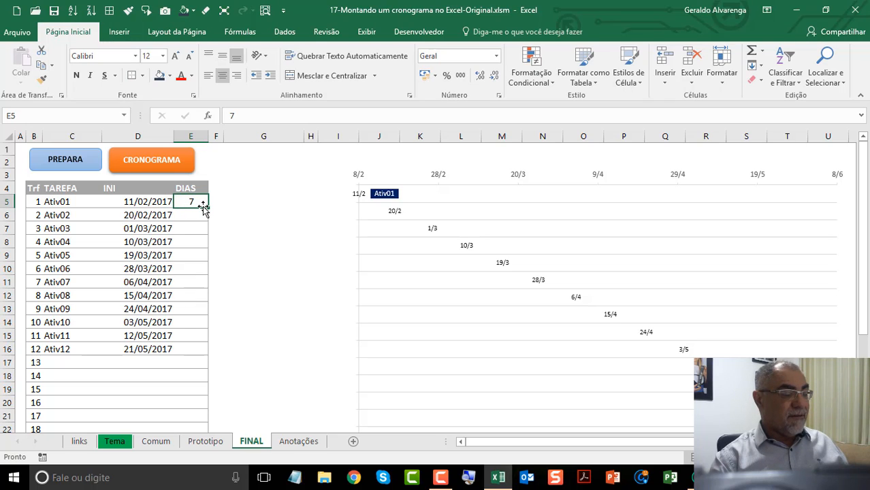
drag(210, 209, 196, 351)
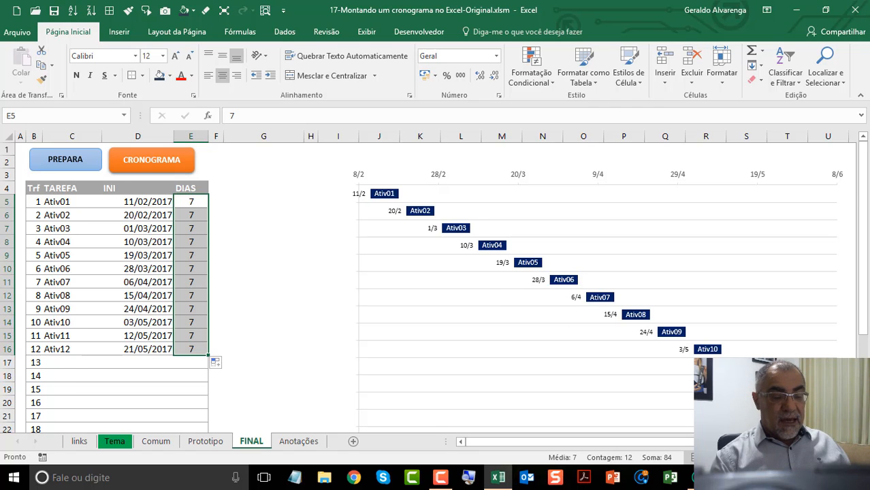
Step: Set the duration of Ativ02 to 14 days and of Ativ05 to 21 days in the DIAS column
ctrl+scroll(435, 279, up, 3)
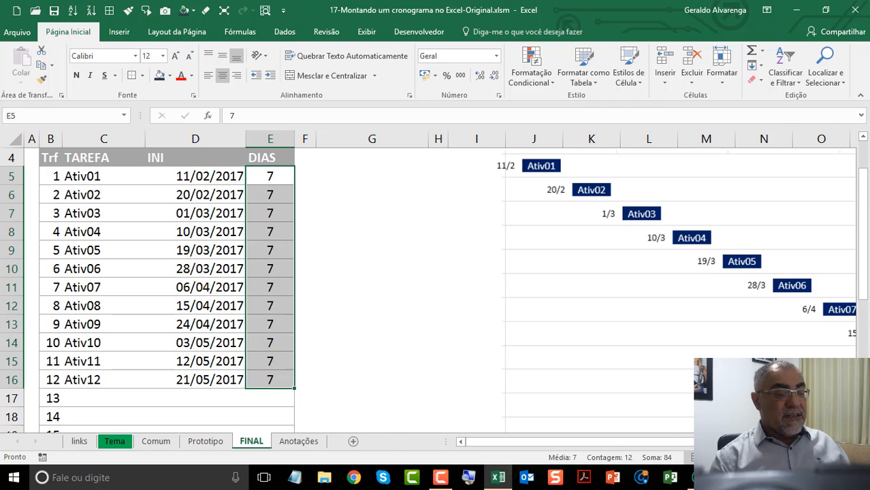
drag(862, 180, 862, 141)
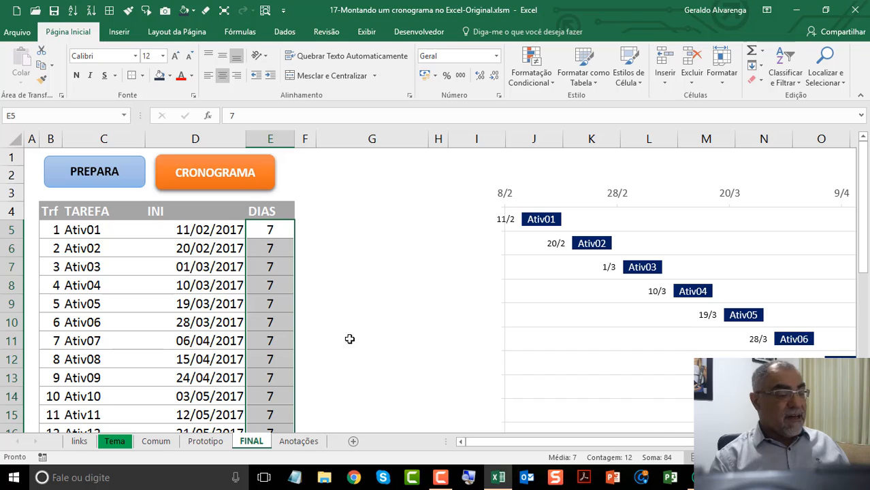
click(263, 250)
text(14)
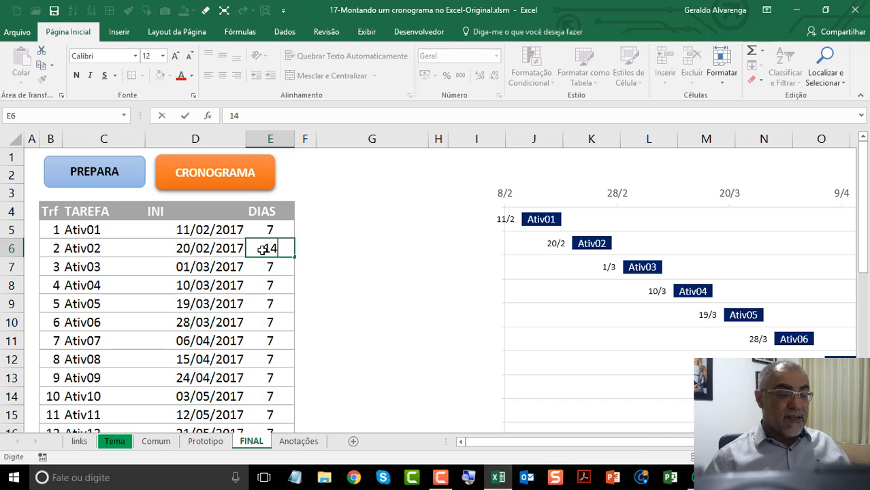
key(Return)
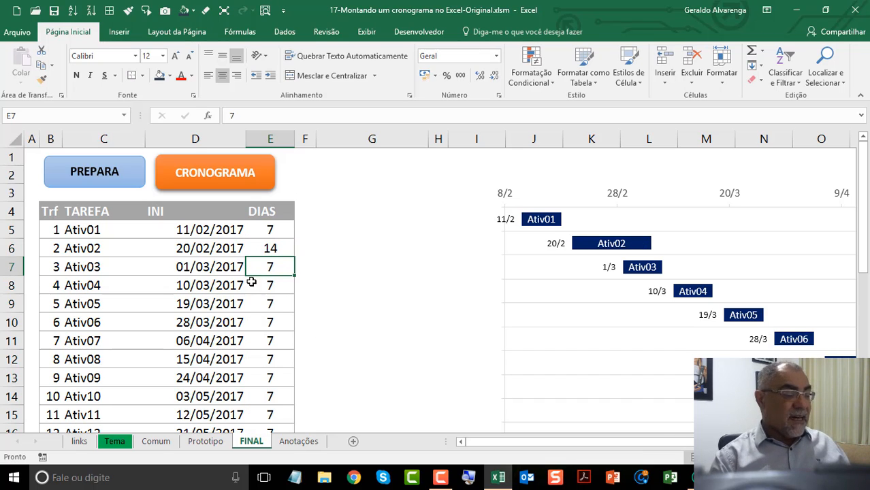
click(276, 306)
text(21)
key(Return)
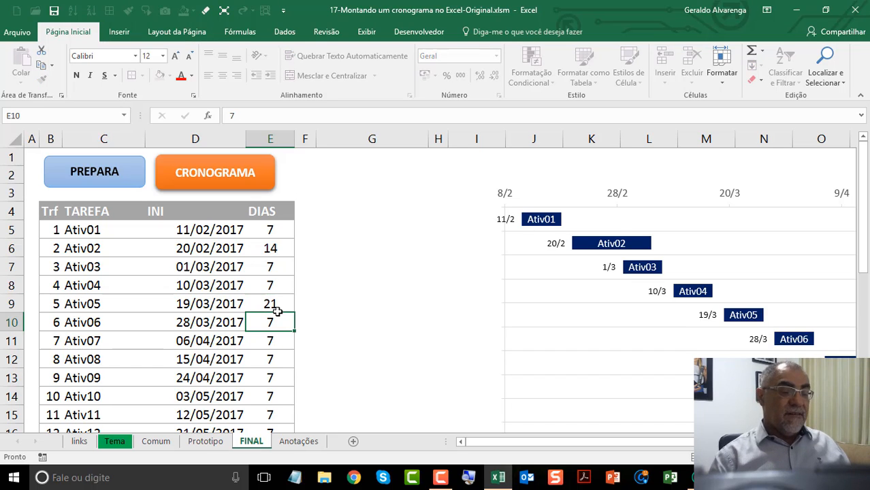
Step: Set the start date of Ativ05 to 10/3 in the INI column
click(202, 303)
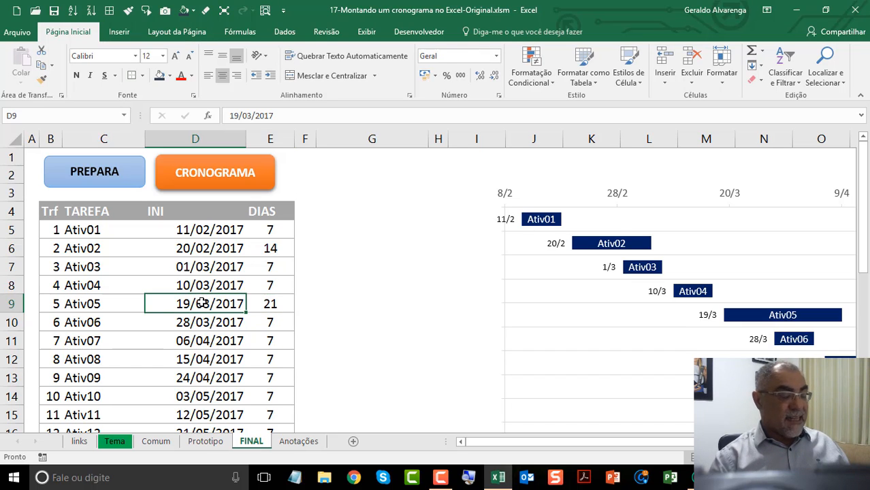
text(10/3)
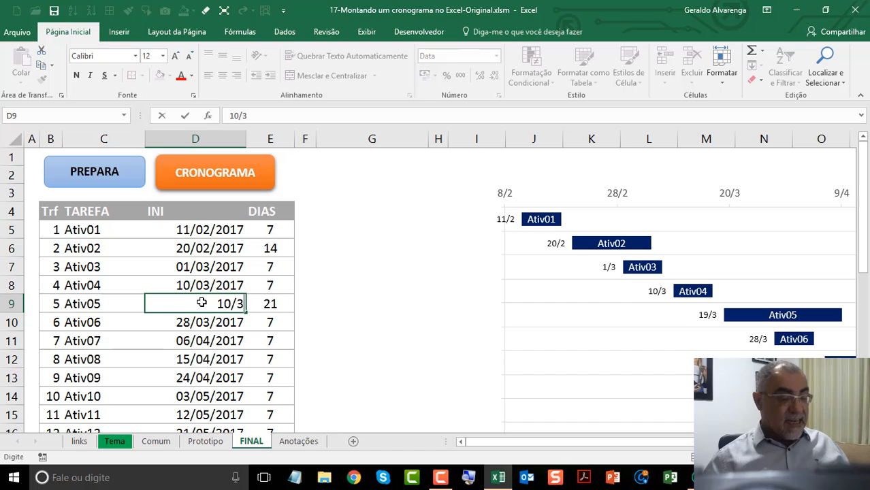
key(Return)
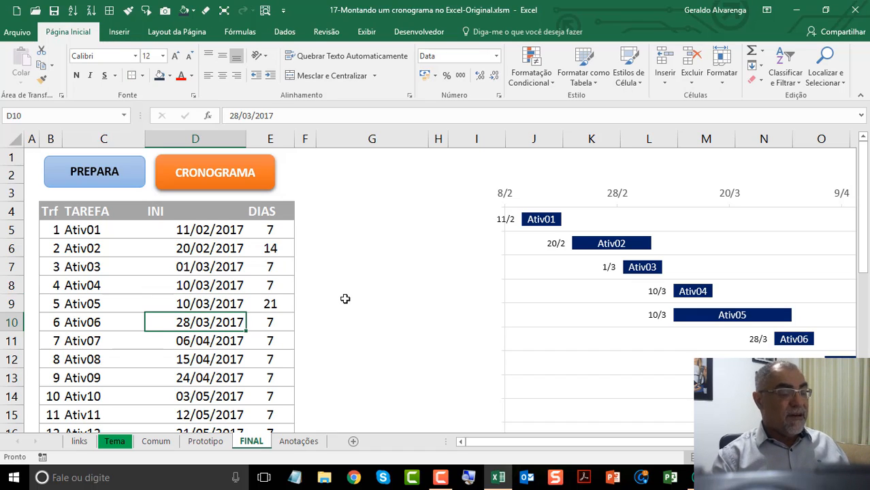
Step: Finalize the schedule by running CRONOGRAMA, and review the shortened table and the rescaled chart
click(257, 182)
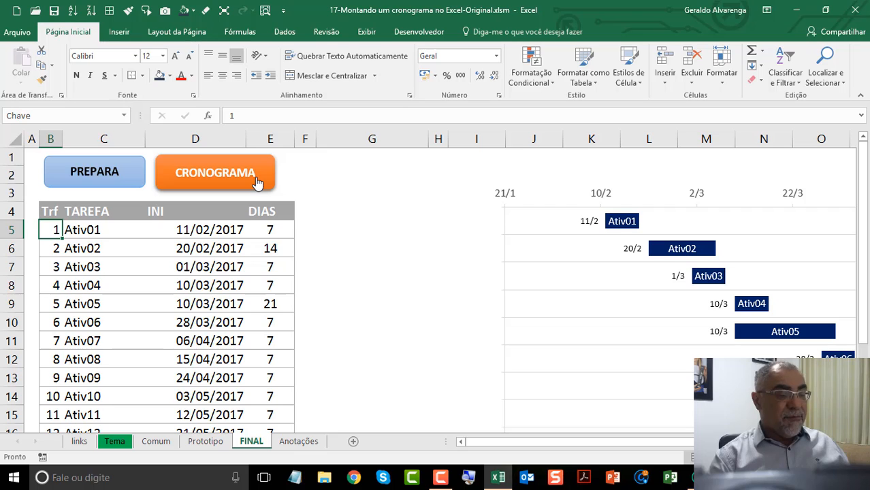
click(754, 457)
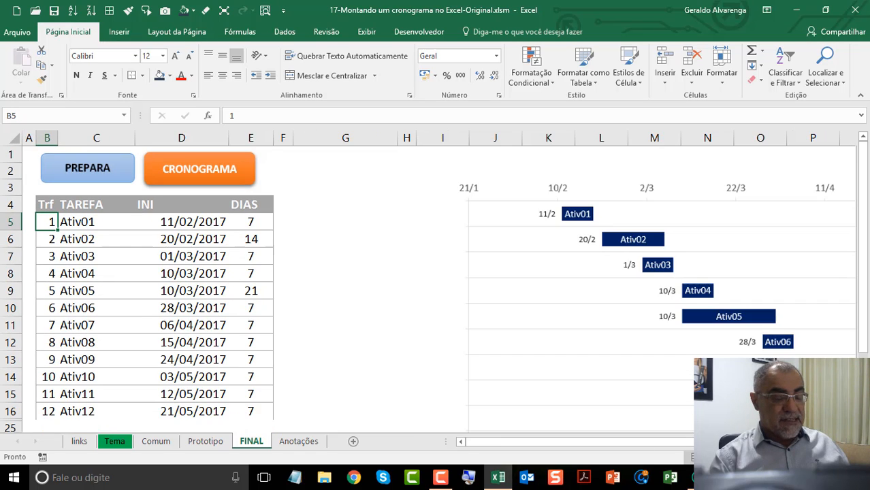
click(754, 458)
click(754, 458)
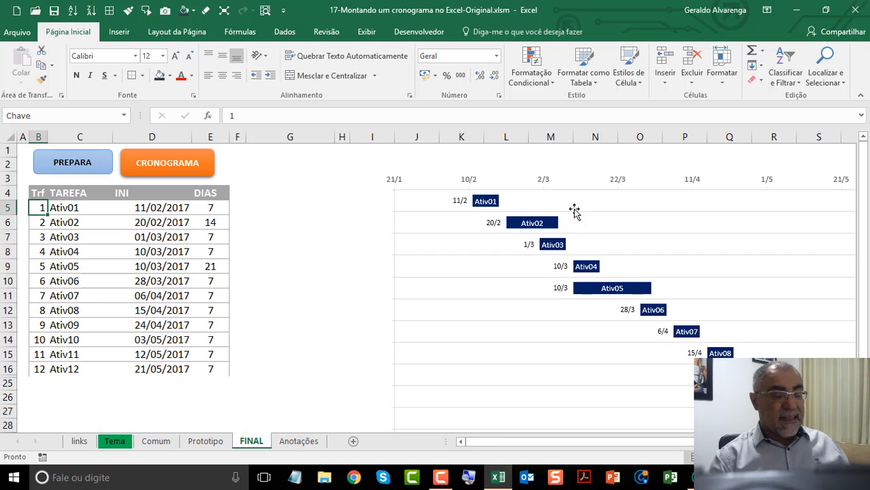
drag(735, 442, 755, 442)
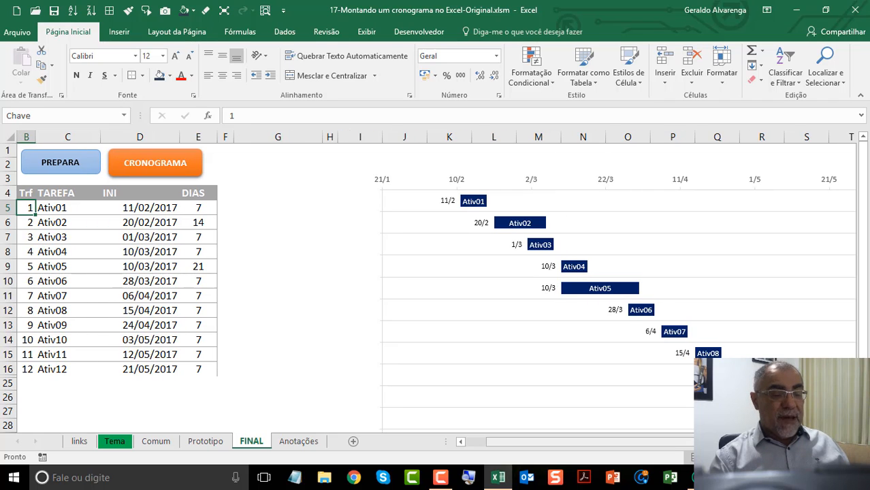
scroll(538, 238, right, 5)
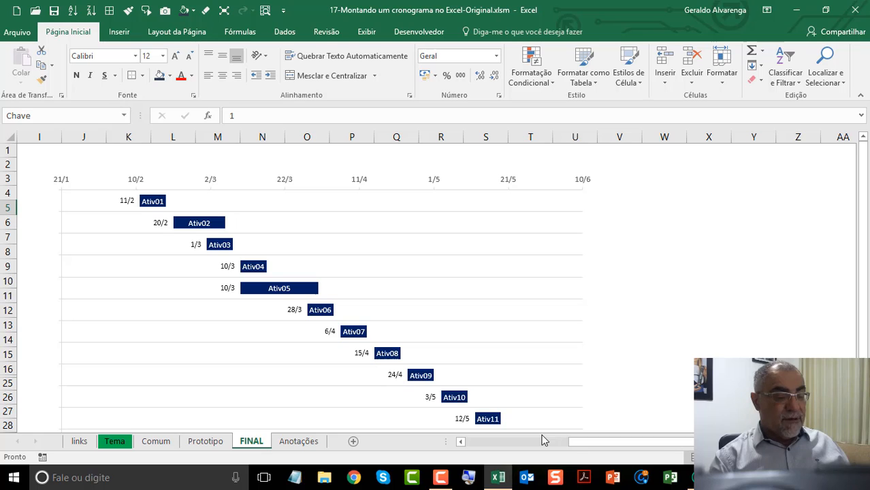
click(535, 443)
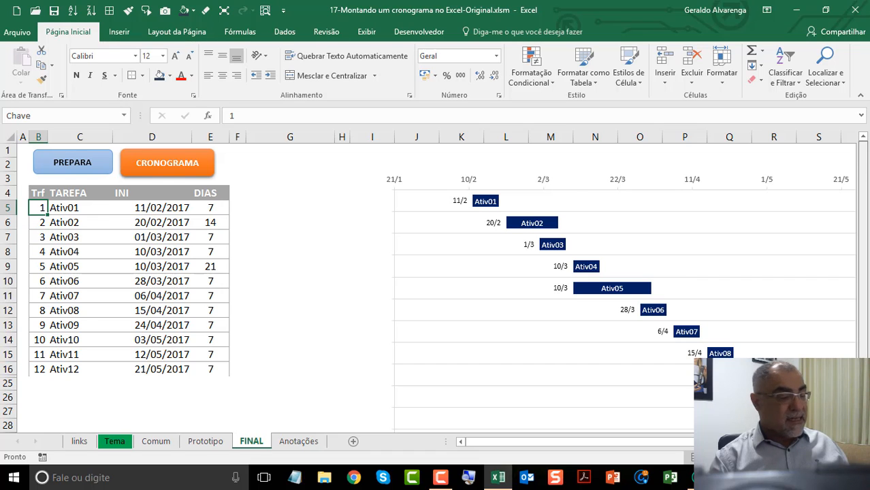
mouse_move(864, 375)
mouse_down()
mouse_move(863, 408)
mouse_move(864, 374)
mouse_up()
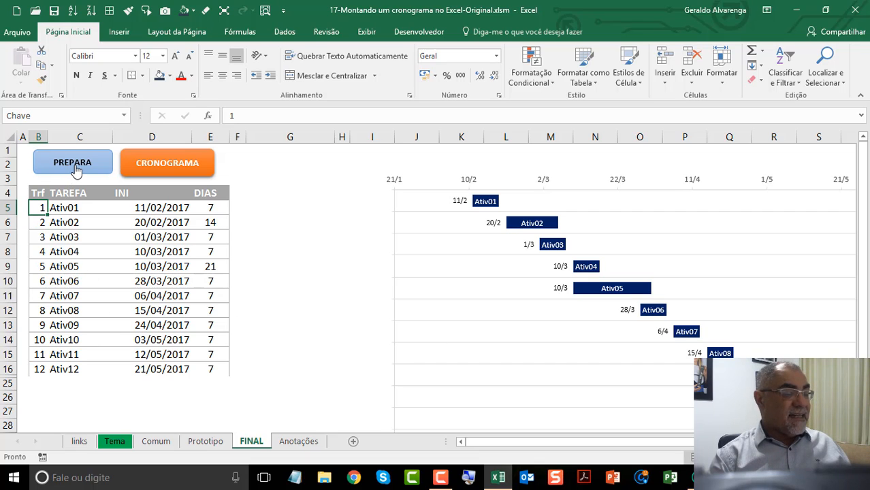
Step: Read the Anotações sheet's notes on constructing the data table and the schedule chart, line by line
click(296, 442)
drag(233, 410, 272, 209)
drag(862, 132, 863, 136)
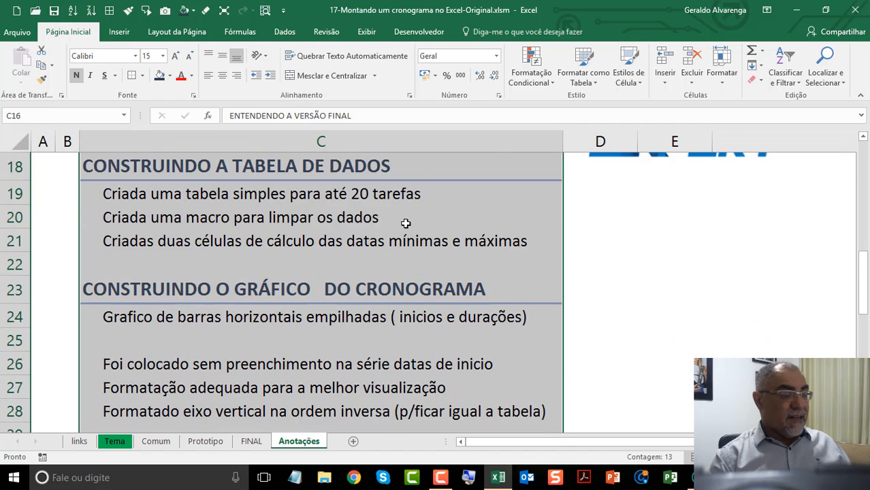
click(389, 198)
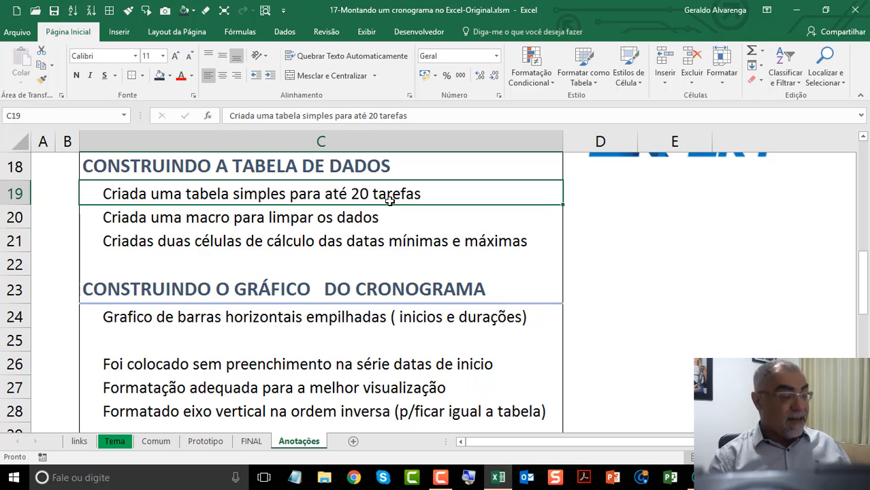
click(322, 222)
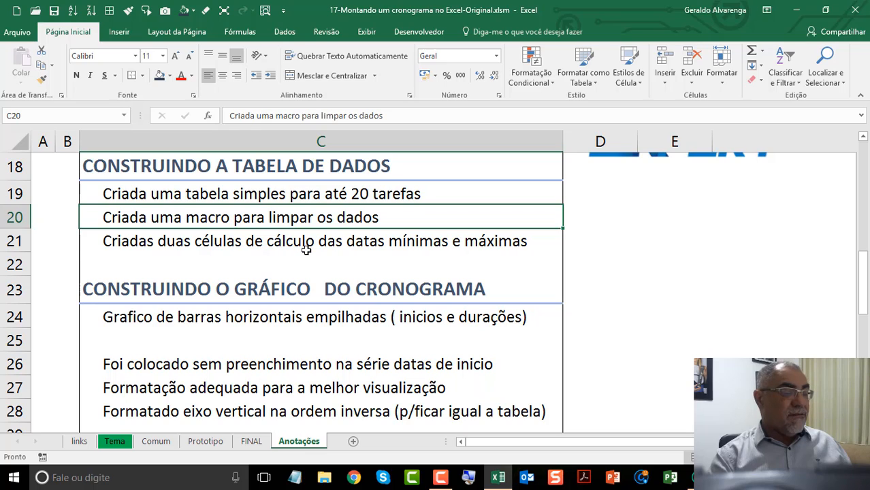
click(306, 249)
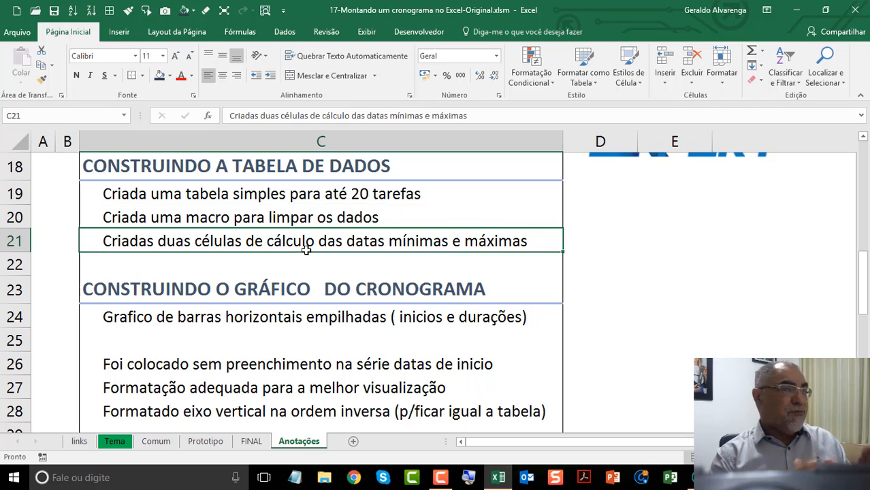
click(288, 317)
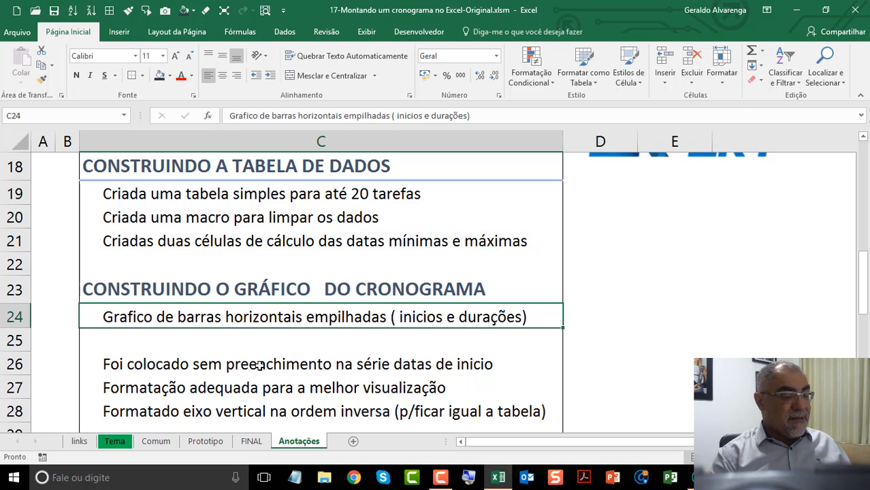
drag(259, 366, 268, 399)
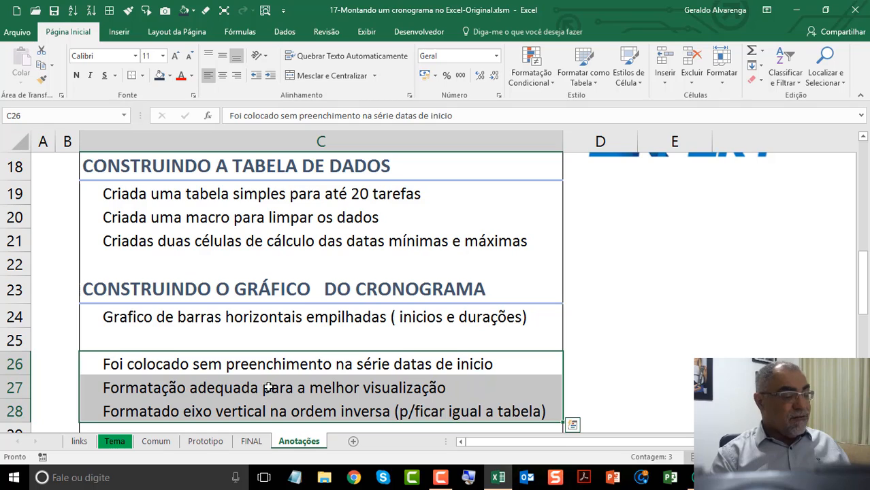
click(272, 367)
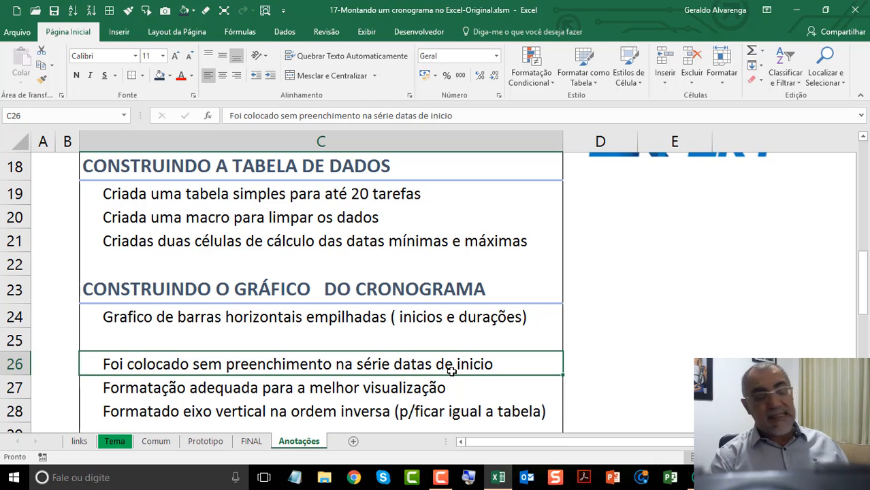
click(391, 394)
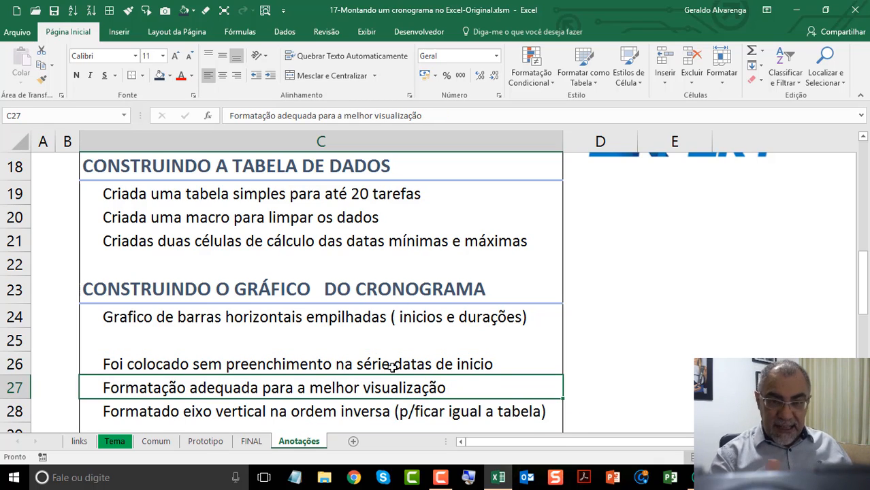
click(338, 407)
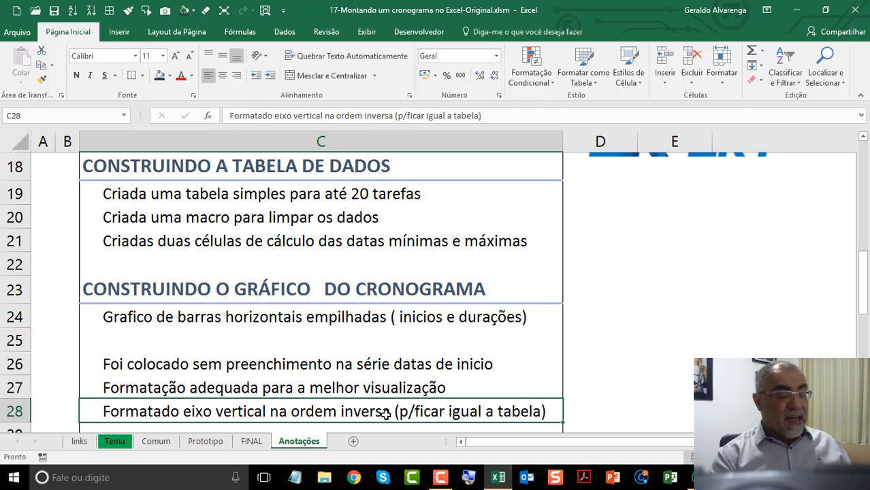
Step: Read the notes under MACRO DE FINALIZAÇÃO DO GRÁFICO on hiding unused rows and updating the chart scale
drag(863, 307, 866, 354)
click(286, 216)
click(287, 243)
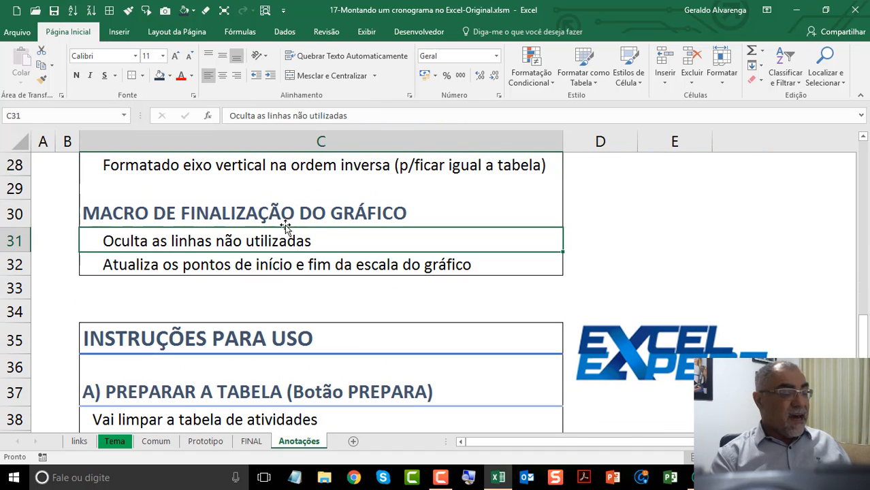
click(275, 213)
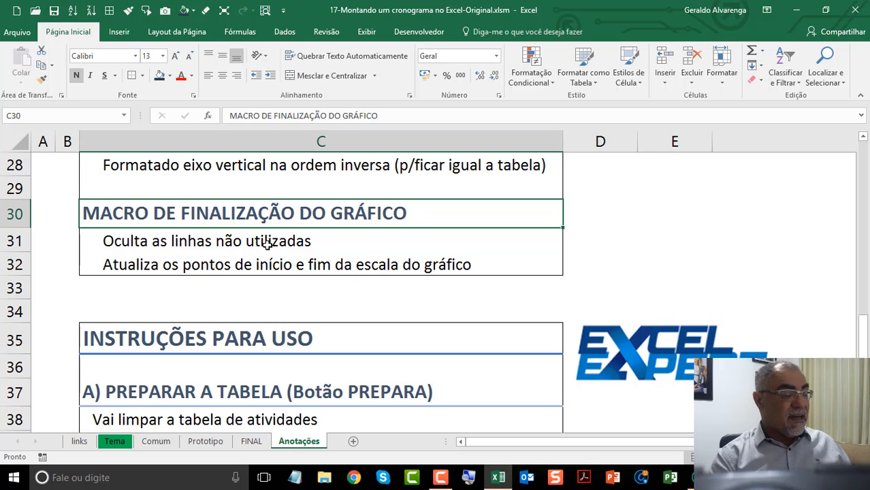
click(267, 241)
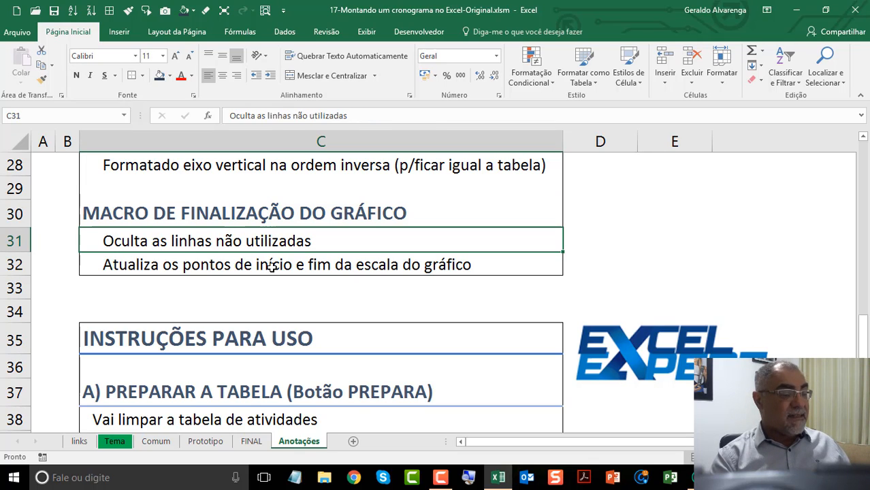
click(271, 267)
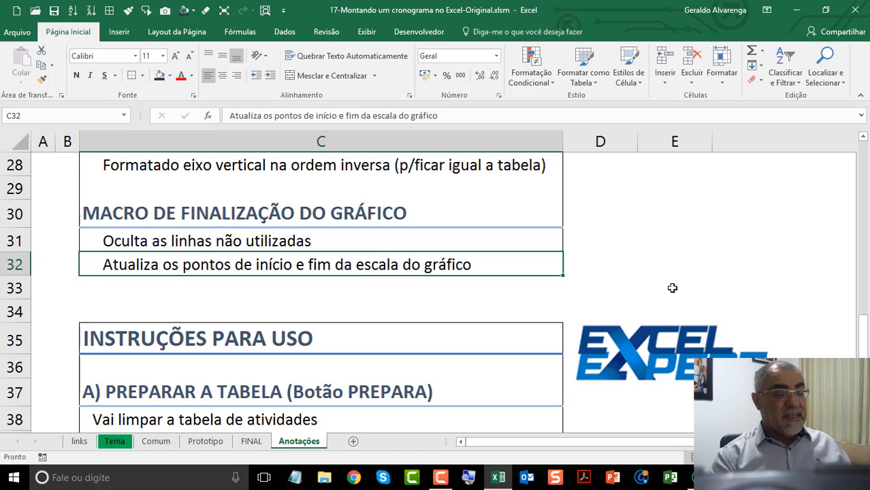
Step: Look over the whole INSTRUÇÕES PARA USO block on the notes sheet, then its instruction A on preparing the table
scroll(320, 286, down, 3)
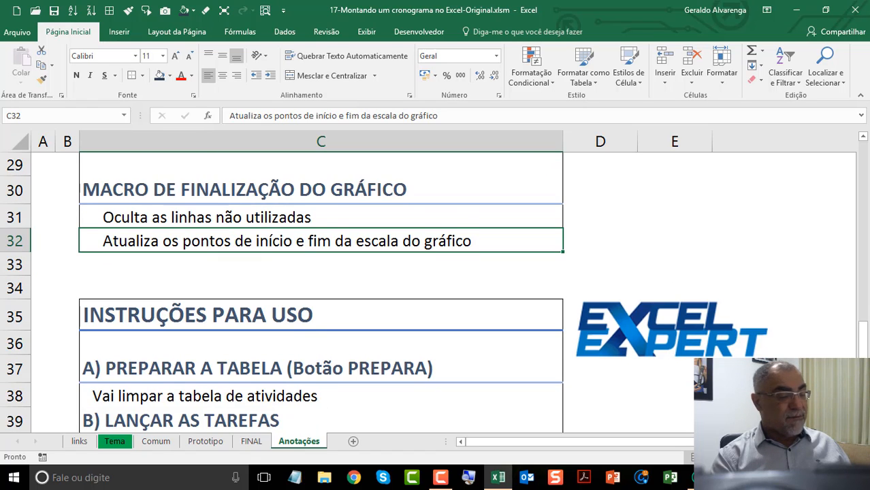
drag(234, 163, 286, 386)
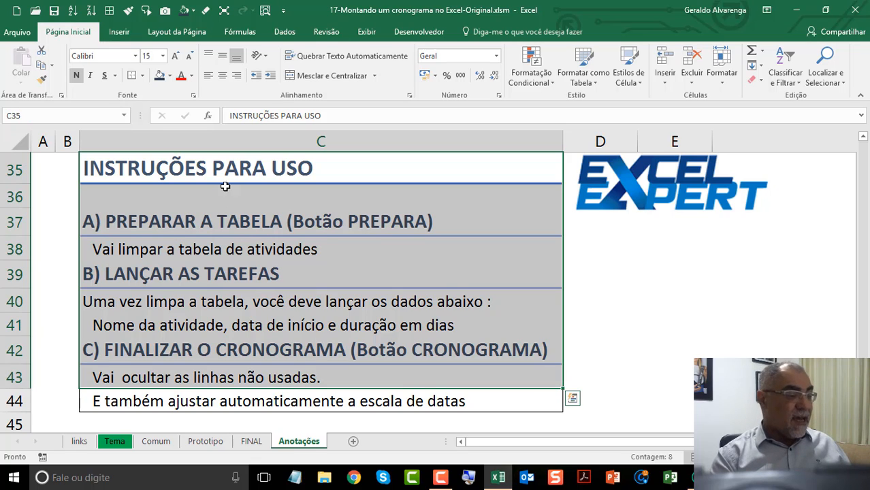
drag(219, 169, 315, 397)
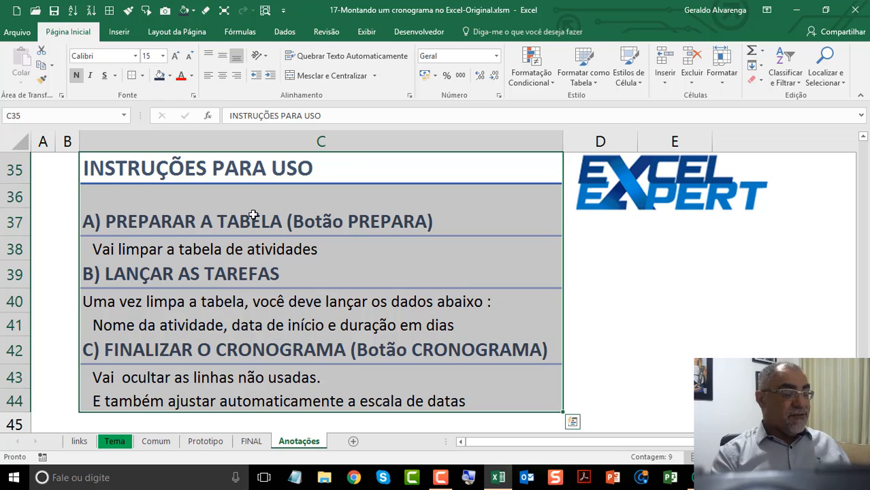
click(307, 231)
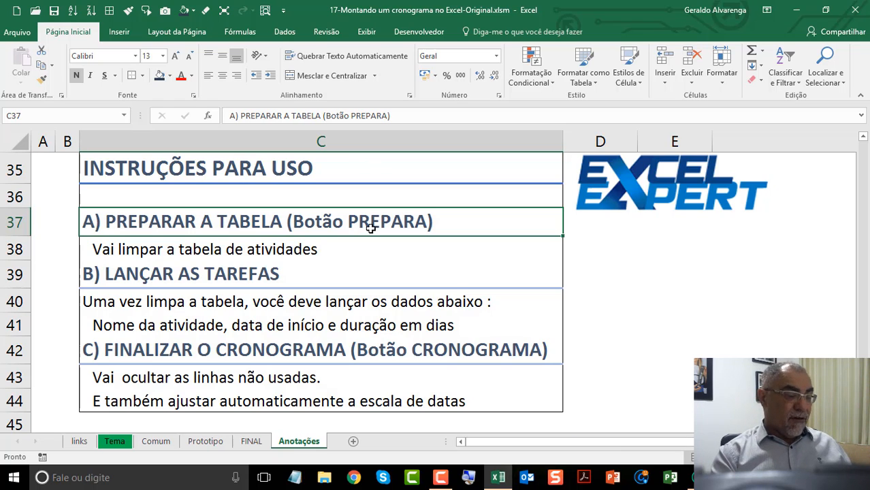
Step: Extend the note under A) PREPARAR A TABELA to read "Vai limpar a tabela de atividades e mostra todas as linhas"
click(185, 249)
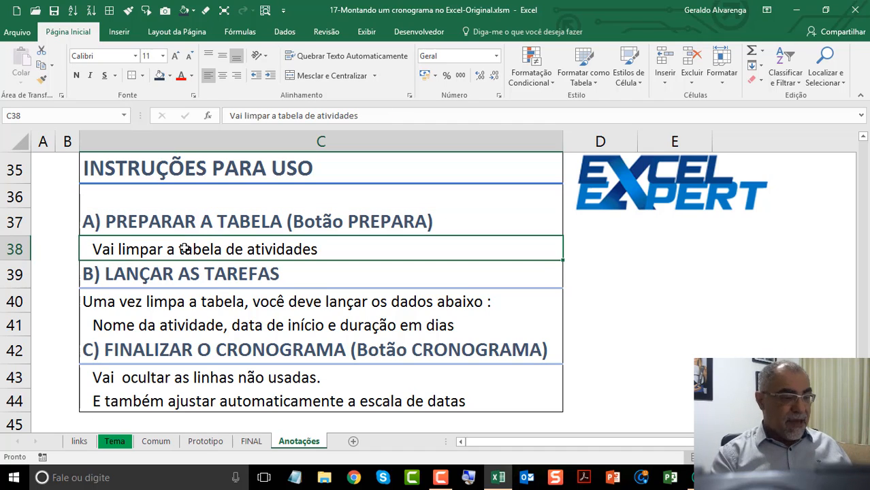
double_click(361, 250)
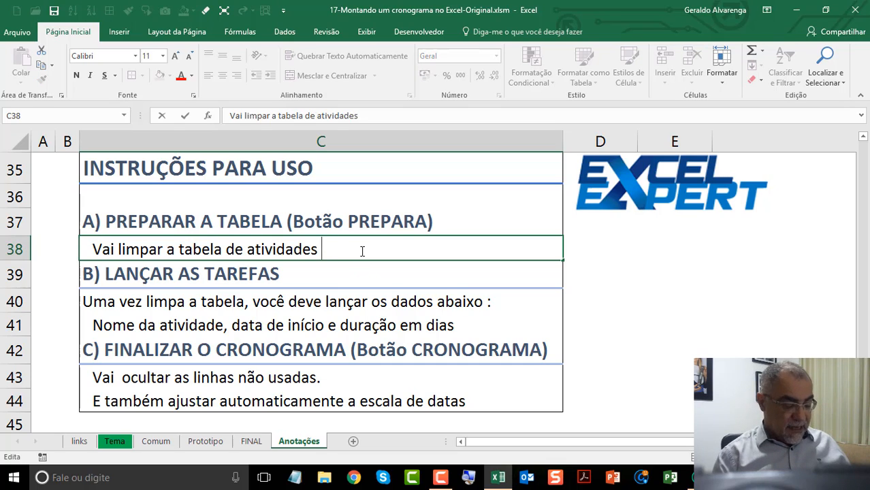
text(e mostra tod)
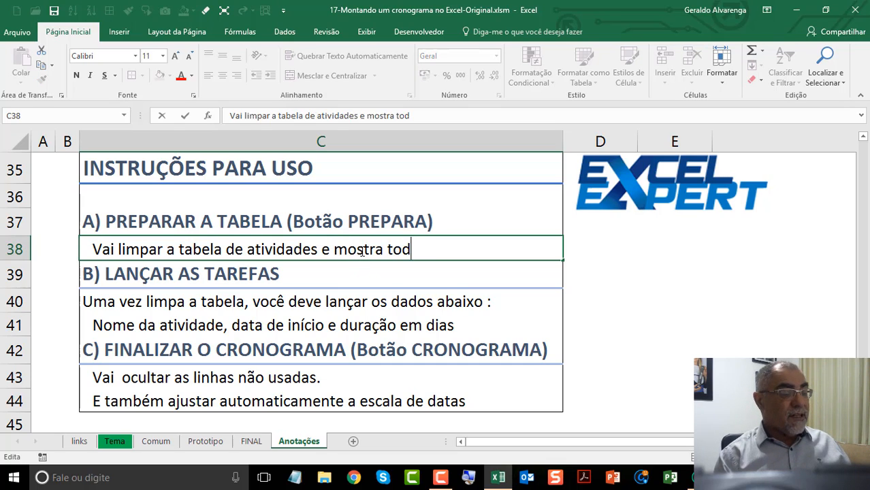
text(as as linhas)
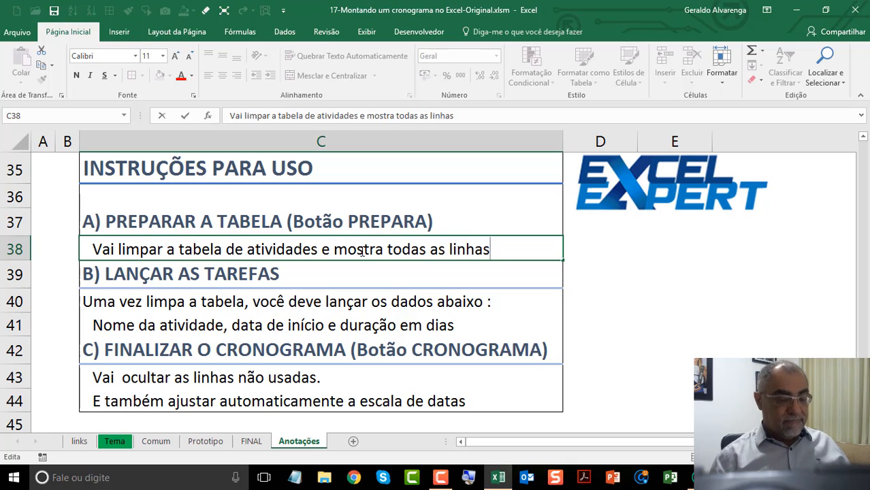
key(Return)
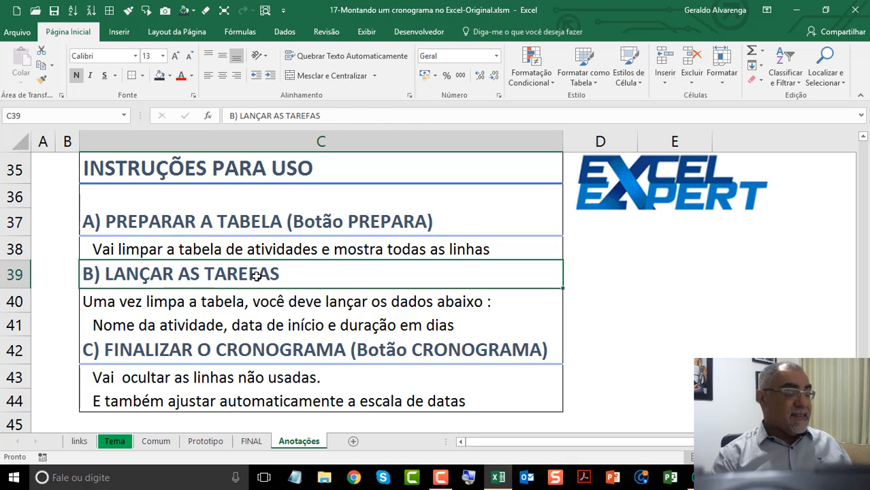
Step: Read instructions B and C on entering the tasks and finalizing the schedule, line by line
scroll(422, 295, down, 1)
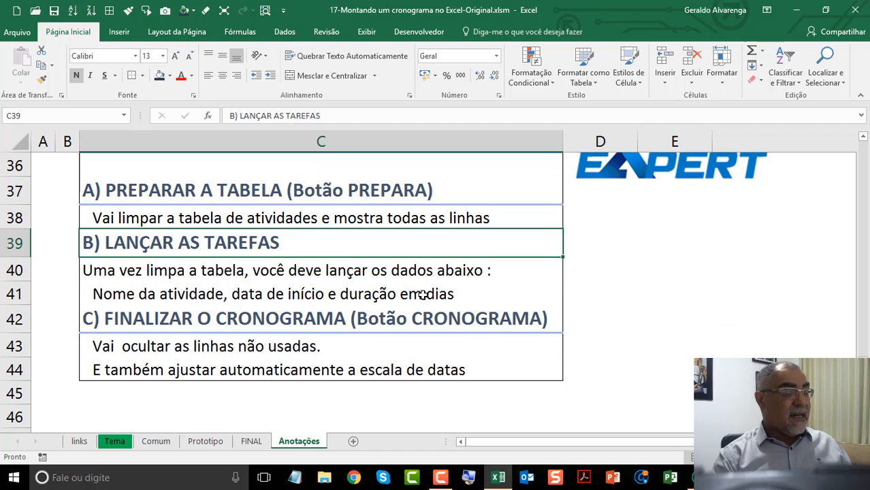
click(332, 267)
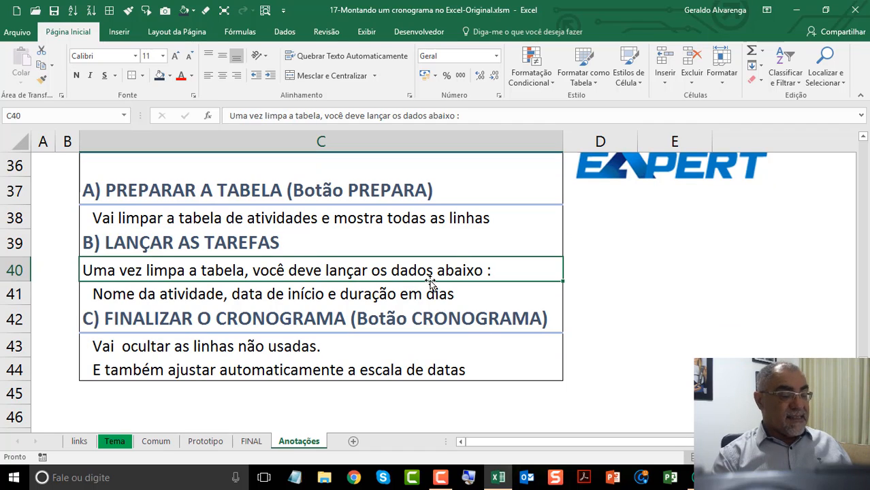
click(215, 294)
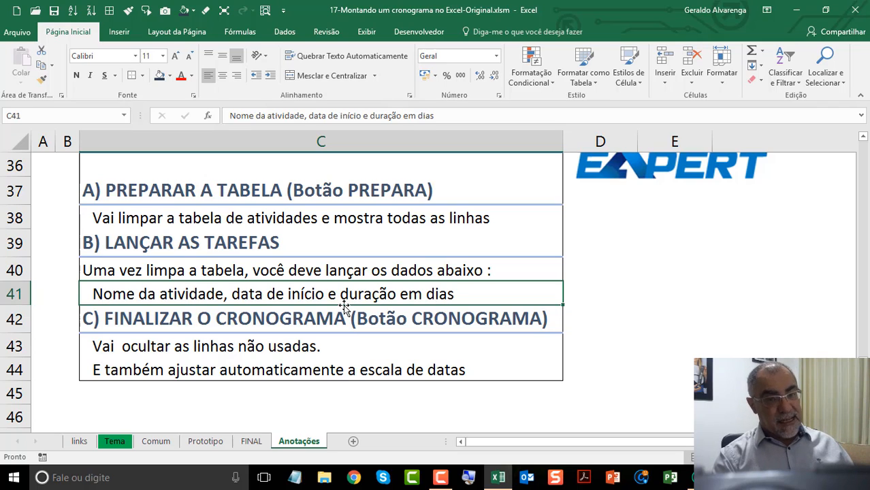
click(250, 320)
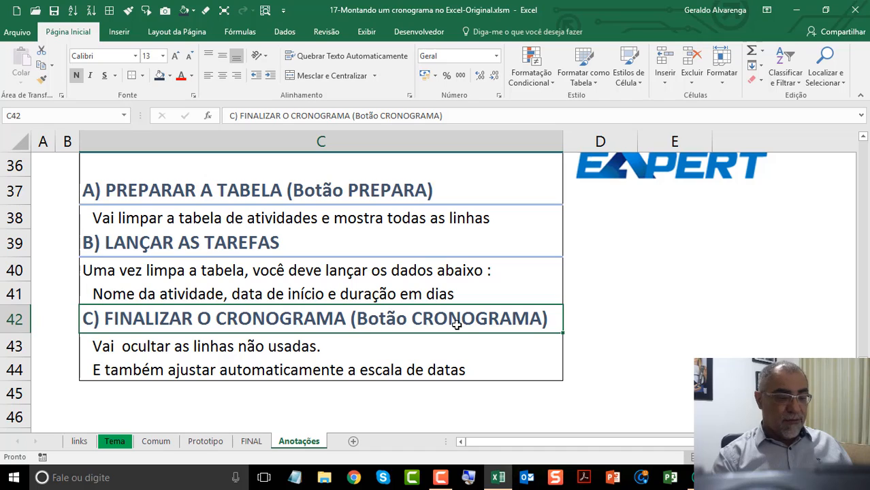
click(309, 344)
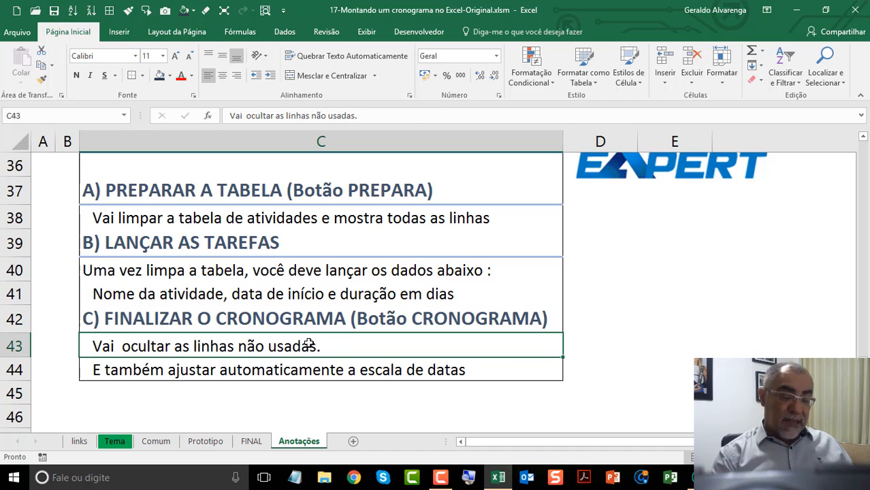
click(306, 369)
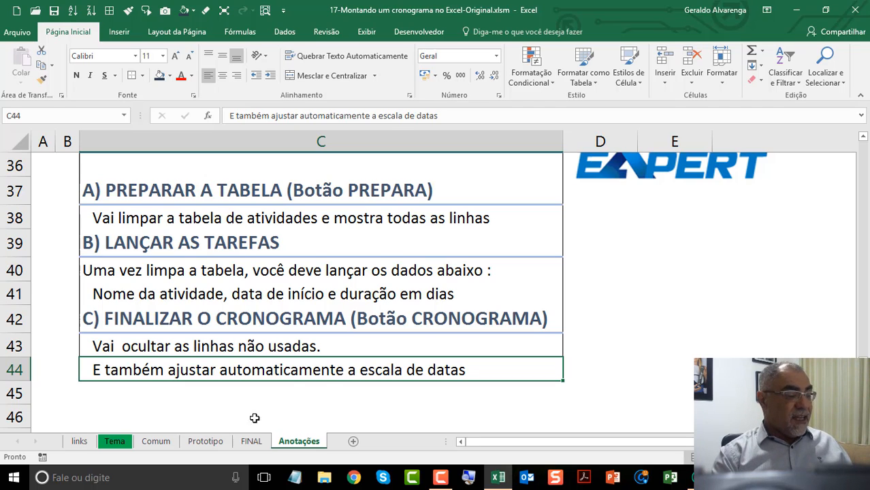
Step: Clear the activity table on the FINAL sheet by running PREPARA, and dismiss its message
click(242, 444)
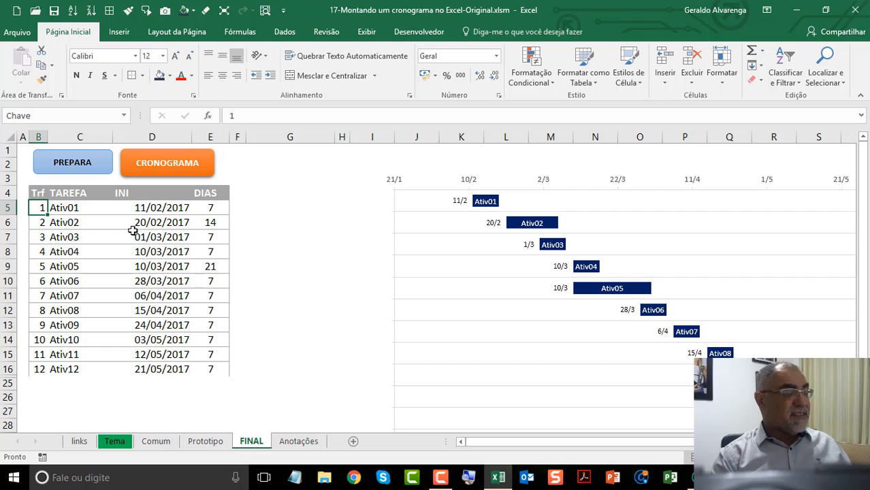
click(95, 162)
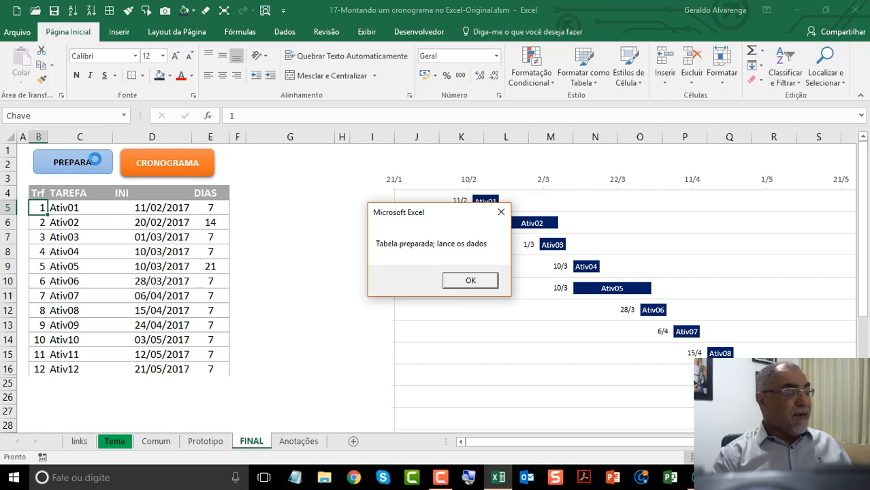
click(486, 289)
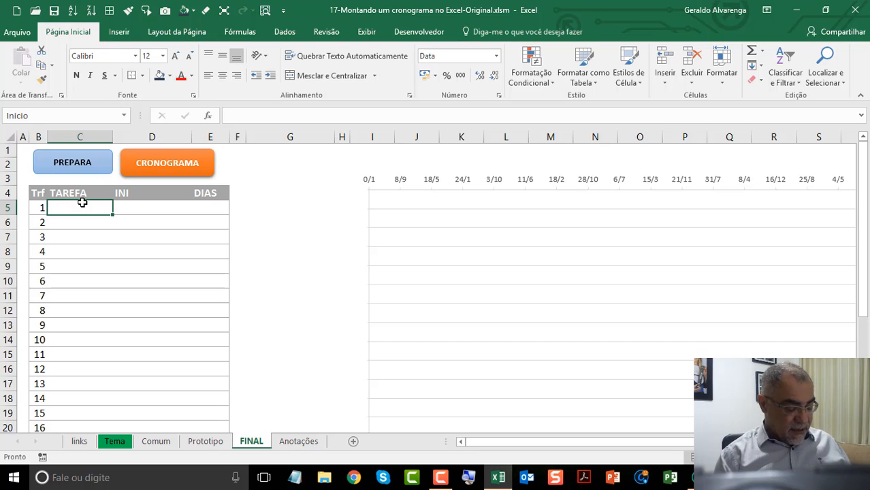
Step: Enter tarefa01 in the first row of the TAREFA column and fill the series down to tarefa05
text(tarefa)
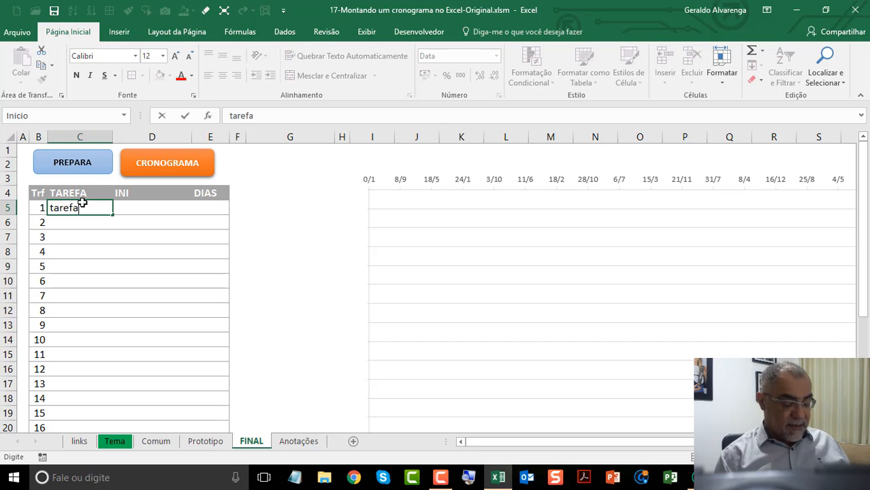
text(01)
key(Return)
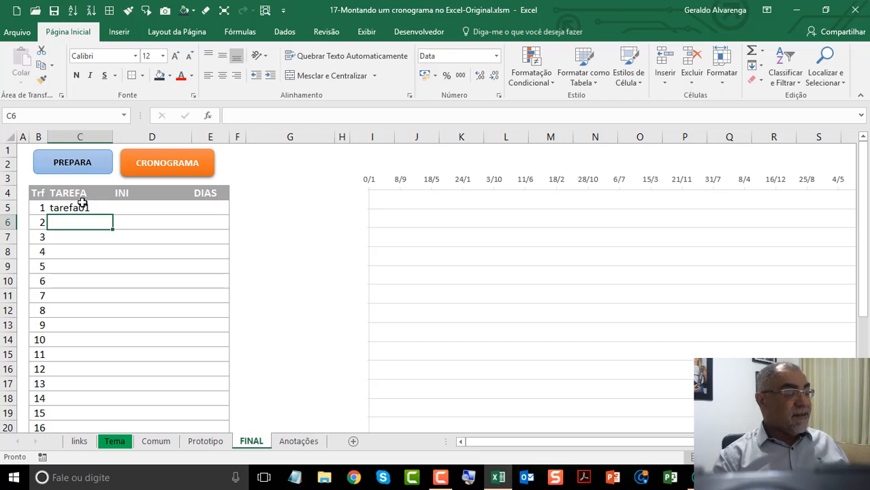
click(110, 207)
drag(115, 214, 151, 260)
Step: Enter start dates 1/1 and 10/1 for the first two tasks and extend the date series down to tarefa05
click(151, 212)
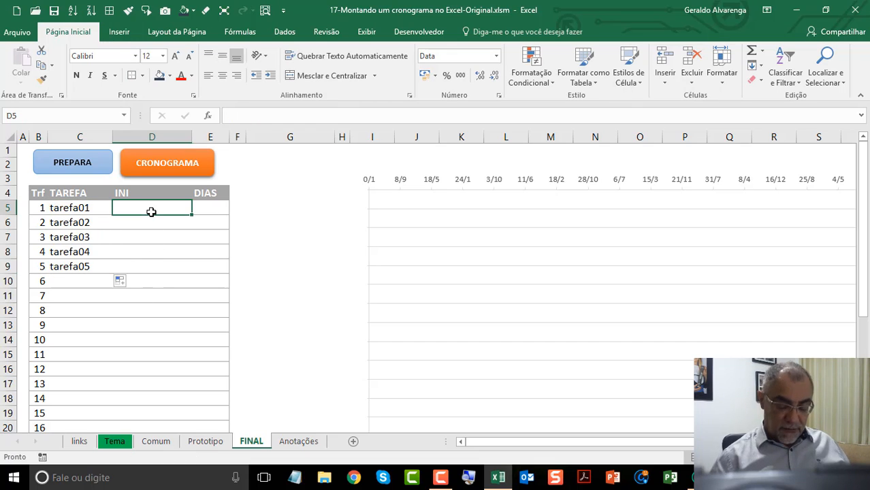
text(1/1)
key(ctrl+Return)
key(Return)
text(10/1)
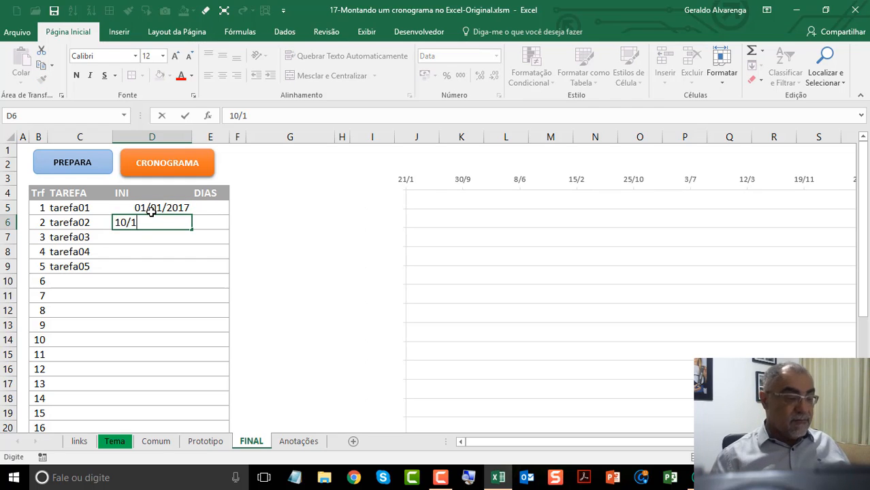
key(Return)
drag(151, 211, 196, 269)
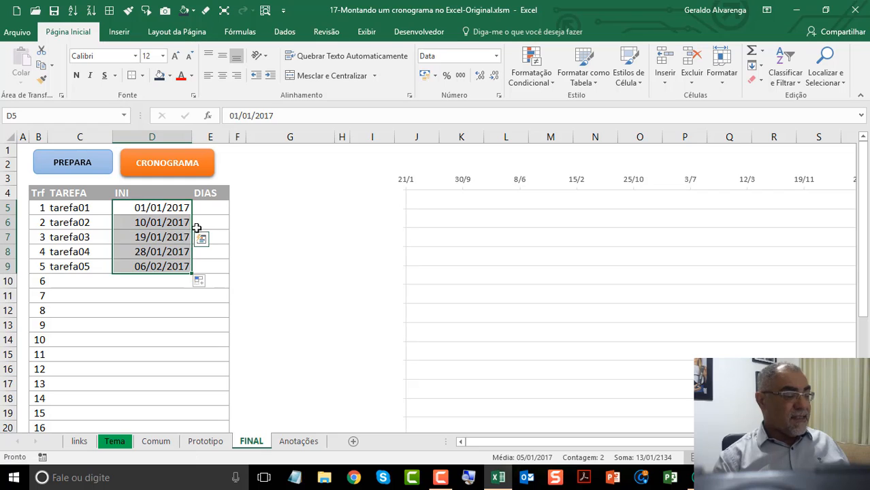
Step: Enter durations of 7 and 8 days for the first two tasks and extend the series down to tarefa05
click(214, 208)
text(7)
key(Return)
text(8)
key(Return)
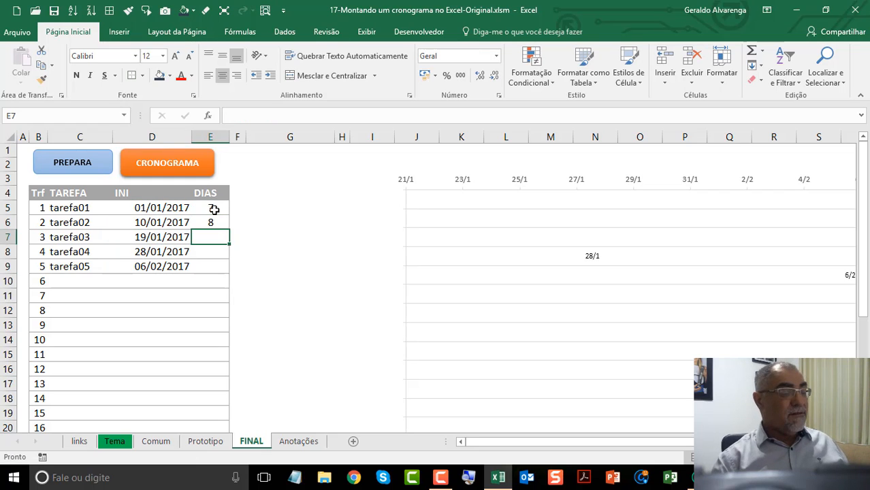
drag(214, 208, 230, 275)
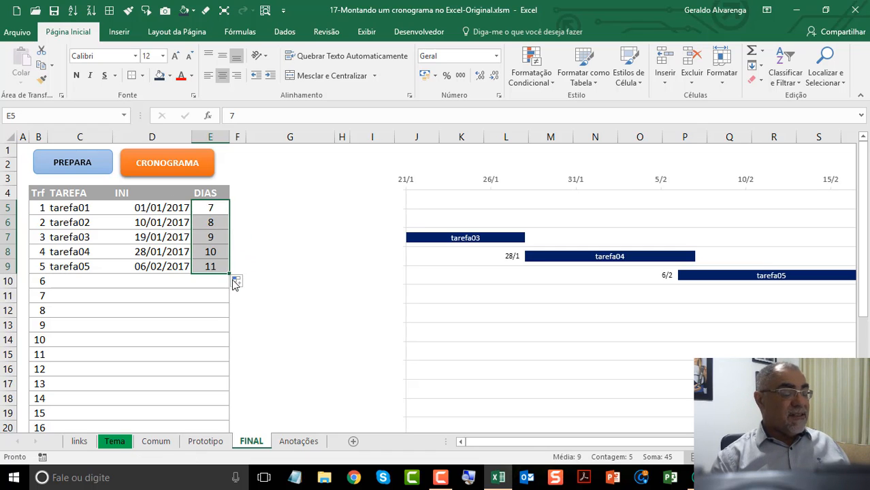
Step: Finalize the five-task schedule by running CRONOGRAMA, and review the full width of the resulting chart
click(182, 167)
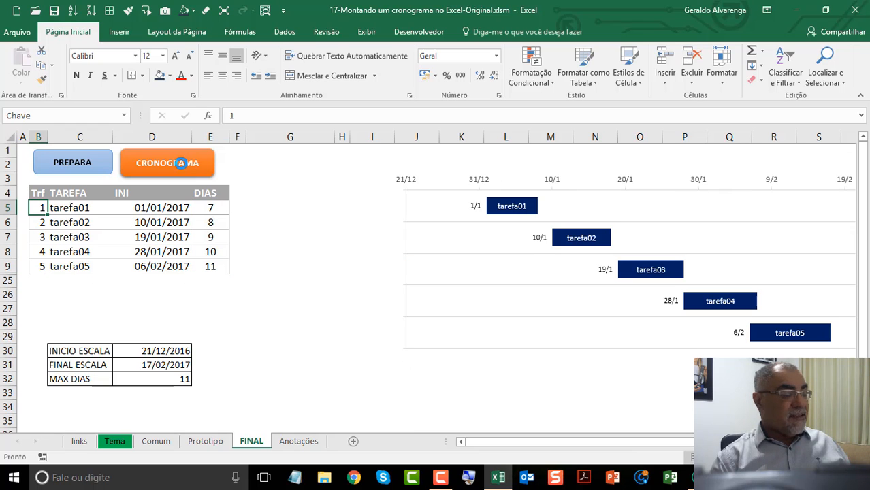
drag(598, 446, 638, 446)
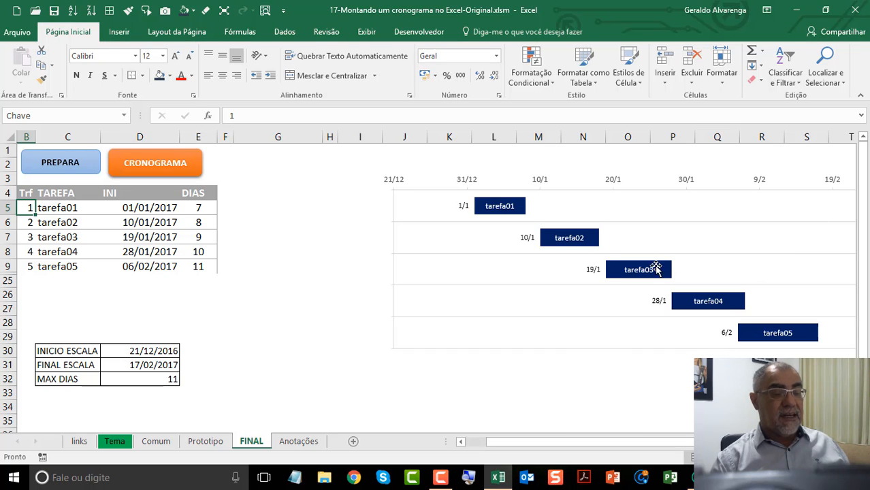
scroll(197, 170, right, 5)
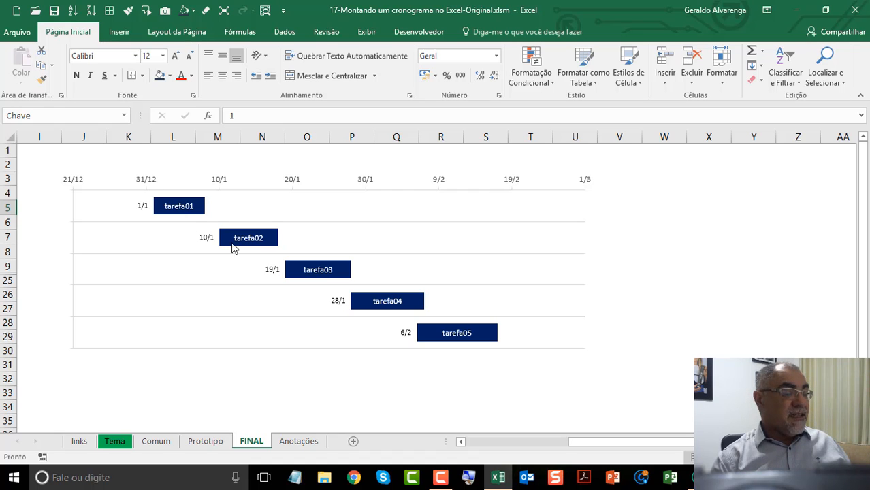
drag(563, 444, 542, 447)
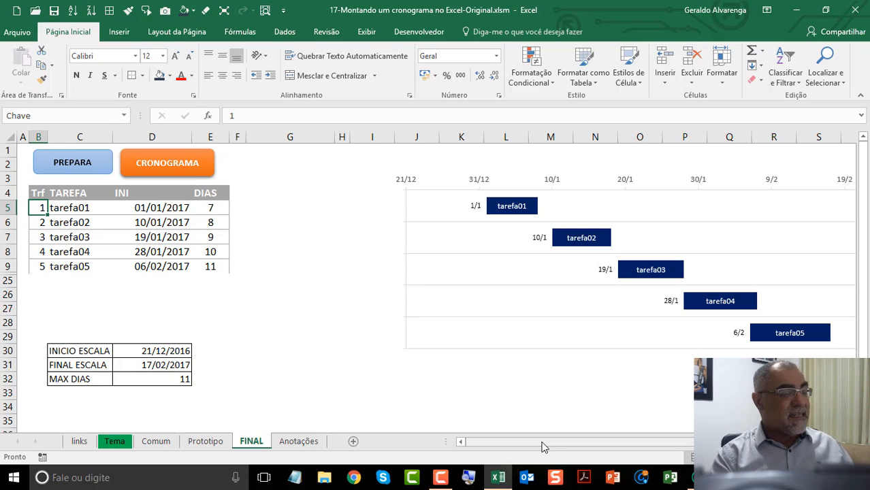
Step: Set the start date of tarefa02 to 8/1 in the INI column
click(180, 224)
text(8/1)
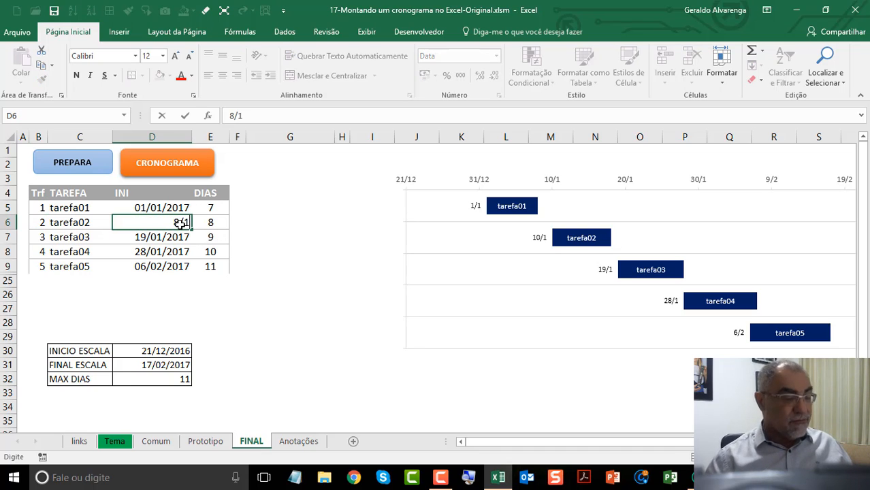
key(Return)
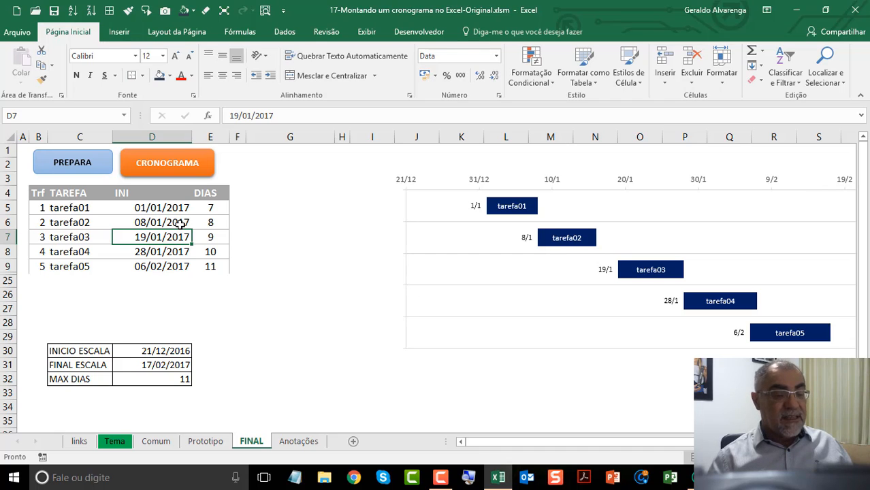
Step: Set tarefa03 to start on 10/1 with a duration of 22 days
text(10/1)
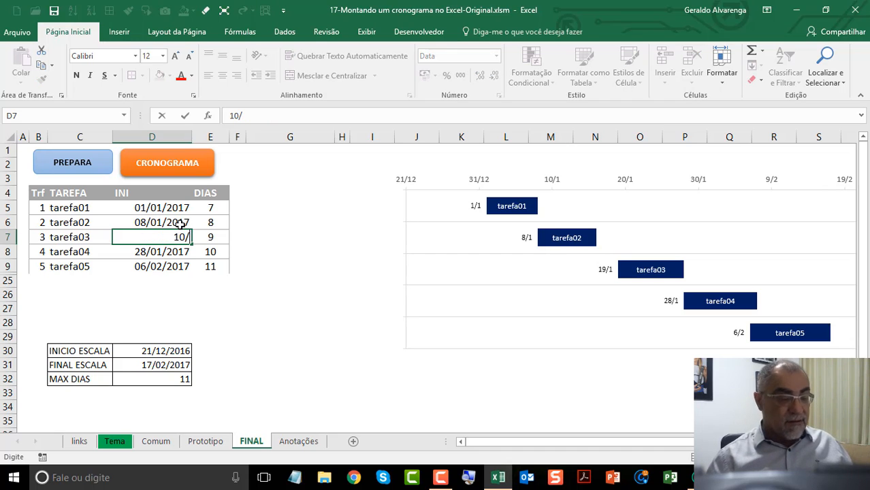
key(Return)
click(213, 238)
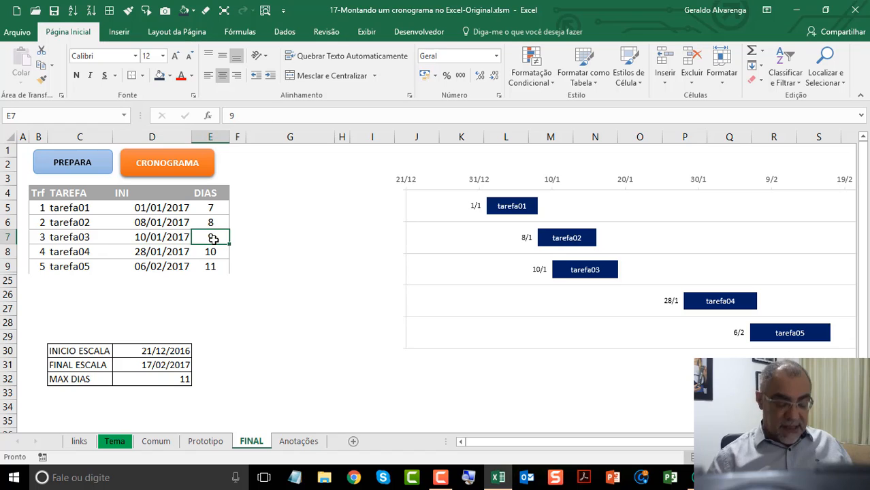
text(22)
key(Return)
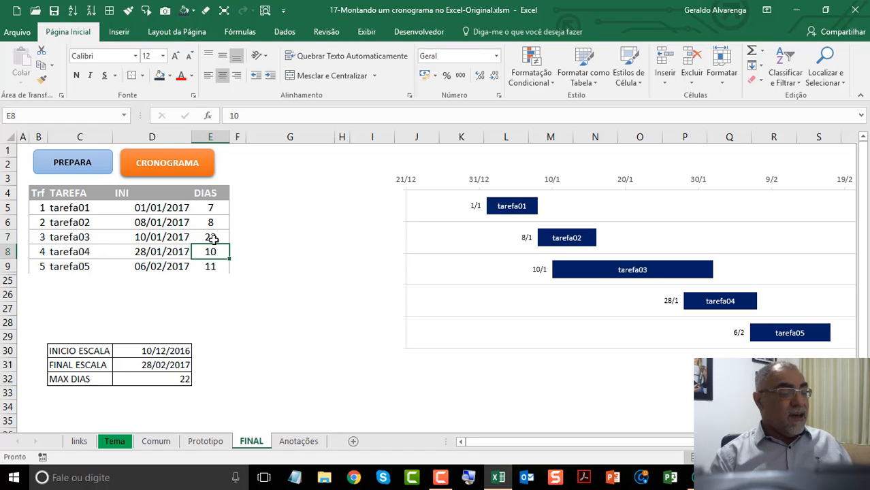
Step: Set the start date of tarefa04 to 15/1 in the INI column
click(177, 253)
text(15/)
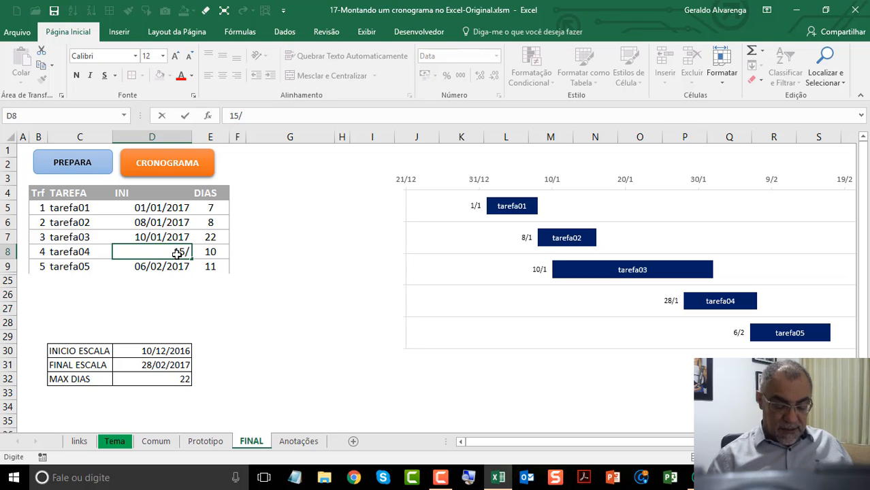
text(01)
key(Return)
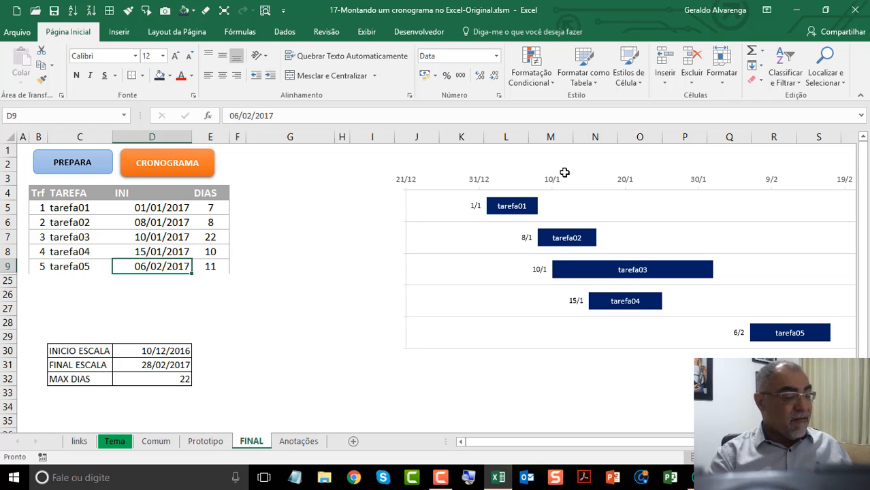
Step: Revisit the workbook's sheets in reverse order, from Anotações through FINAL to Prototipo
click(294, 441)
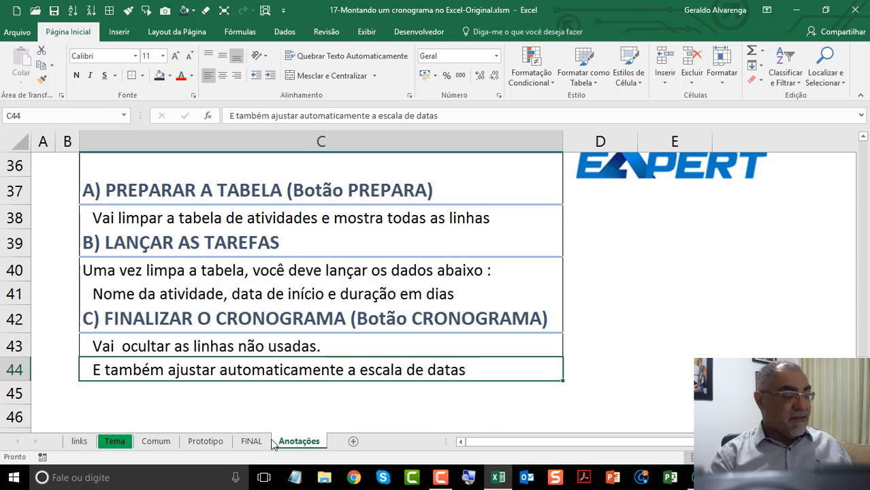
click(251, 441)
click(205, 441)
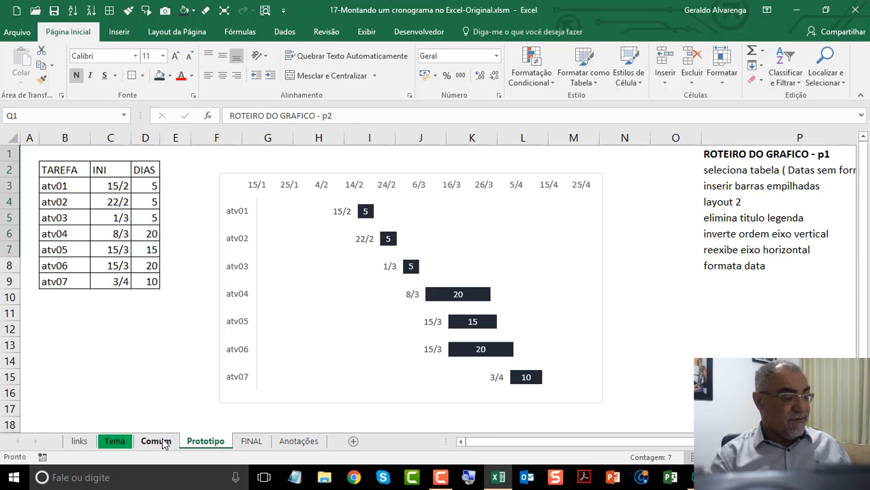